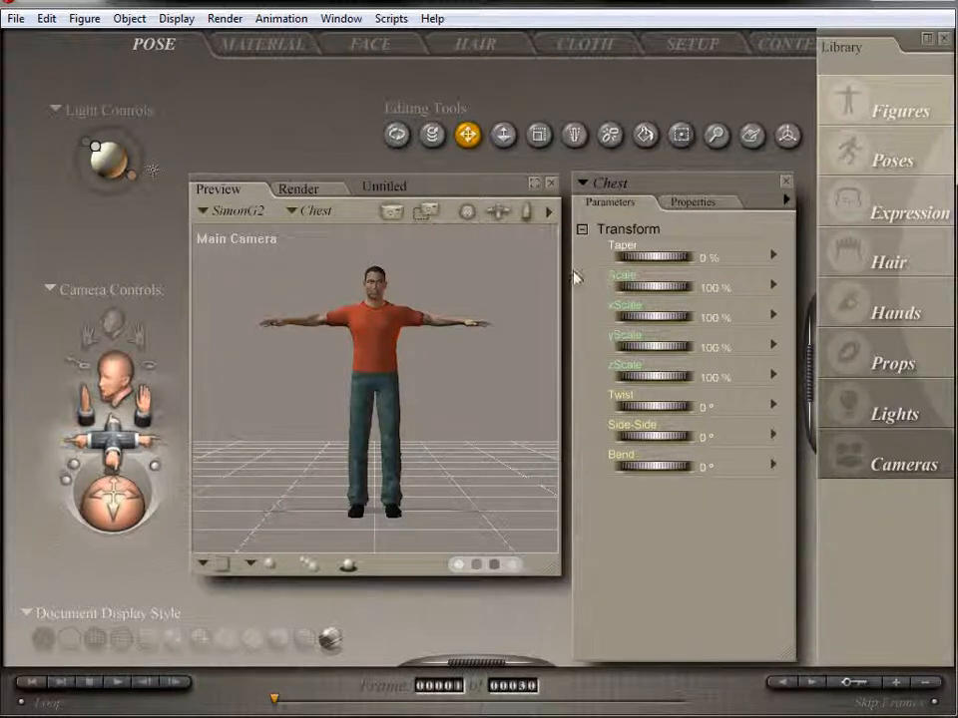
At frame 8, lower both arms of the figure with the shoulders' Up-Down parameter, setting the right shoulder to about 54°.
click(383, 354)
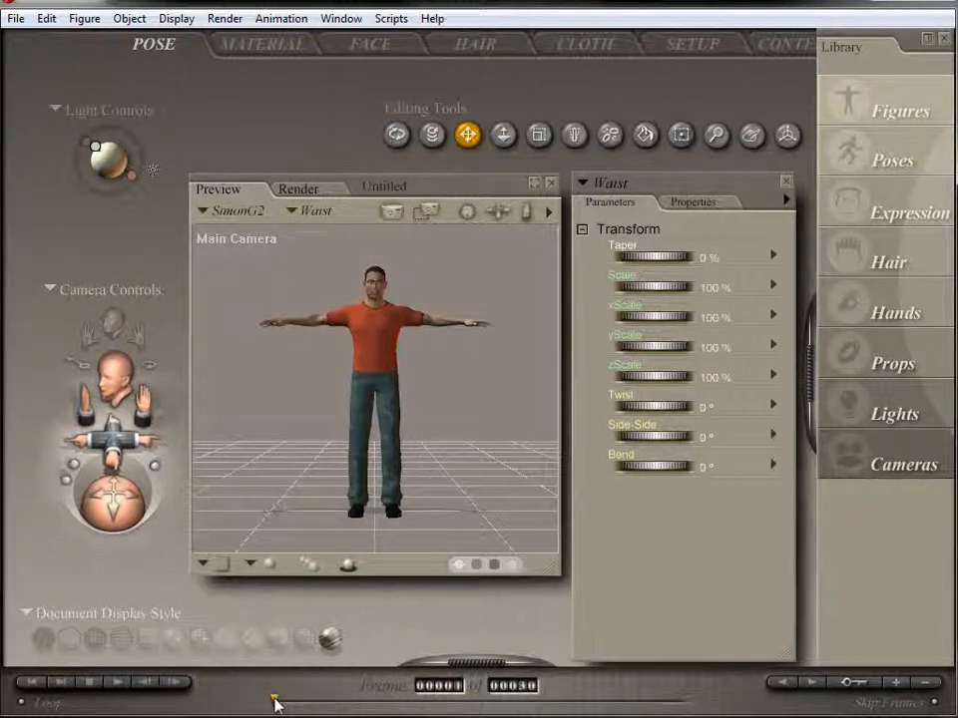
drag(276, 705, 375, 705)
click(414, 320)
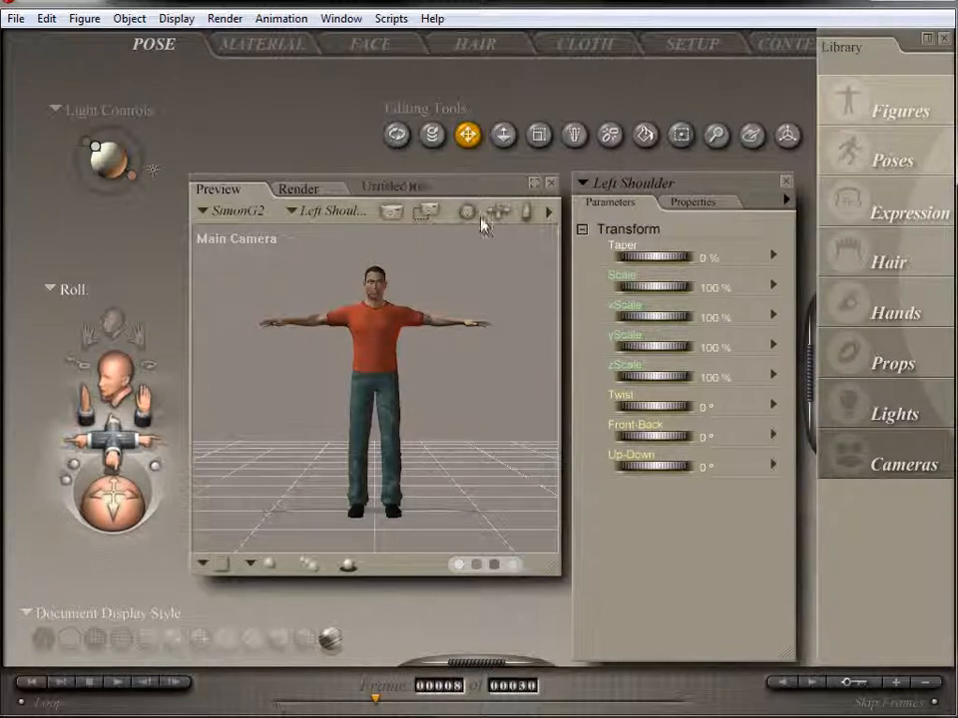
drag(648, 407, 558, 464)
click(326, 317)
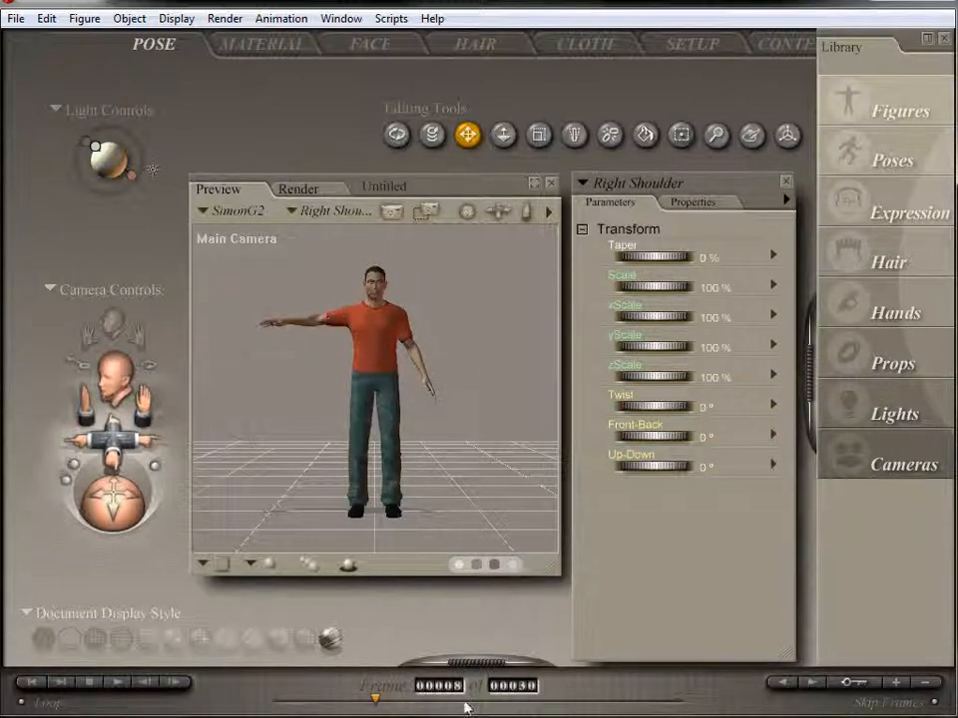
drag(649, 465, 504, 349)
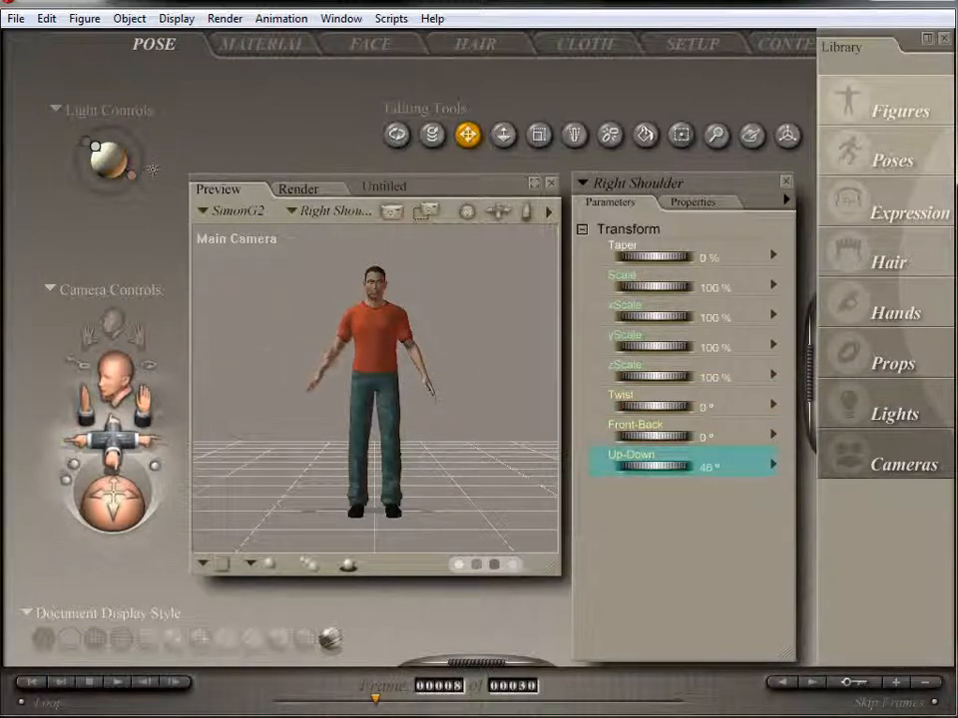
At frame 30, set the right shoulder's Front-Back to about -37°, lean the torso sideways and set the neck's Bend to about -29°.
drag(378, 705, 685, 709)
drag(646, 436, 609, 436)
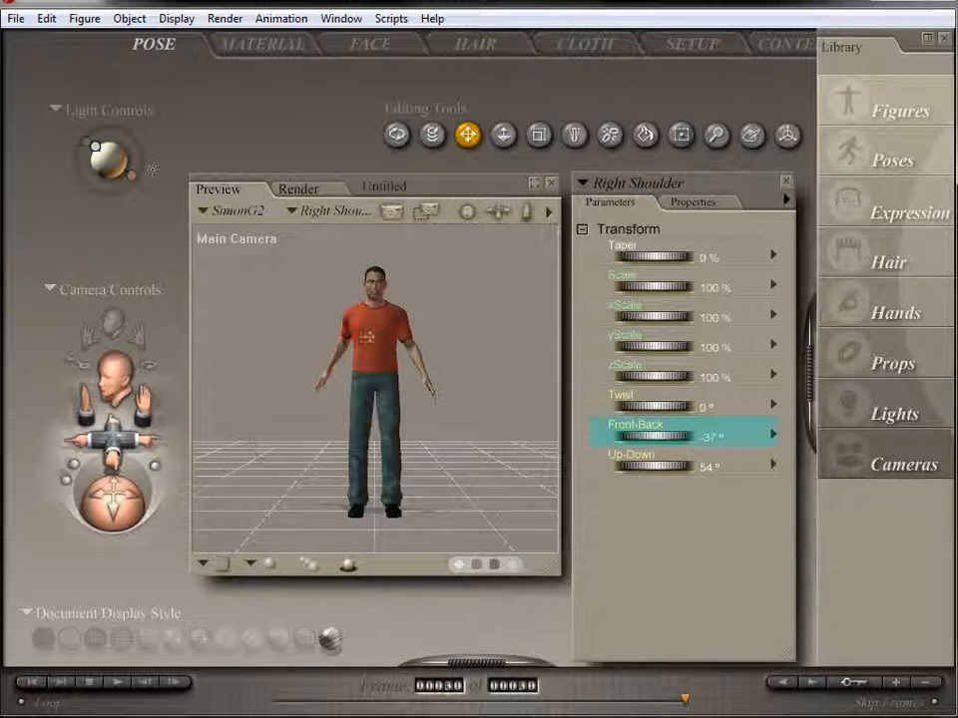
click(377, 349)
drag(650, 439, 631, 466)
click(361, 313)
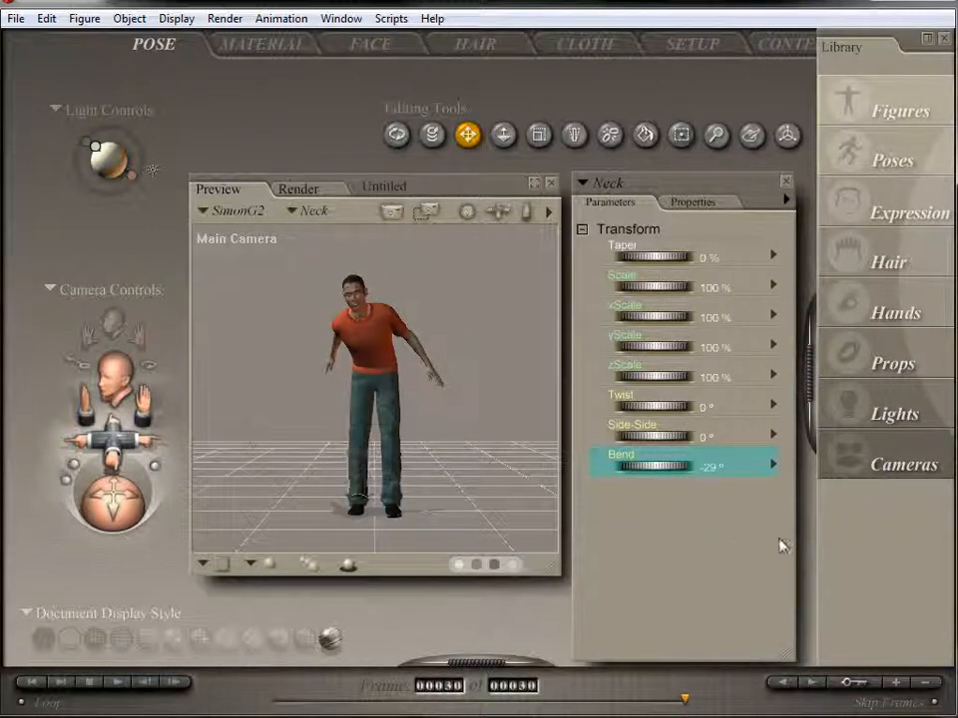
drag(686, 705, 272, 699)
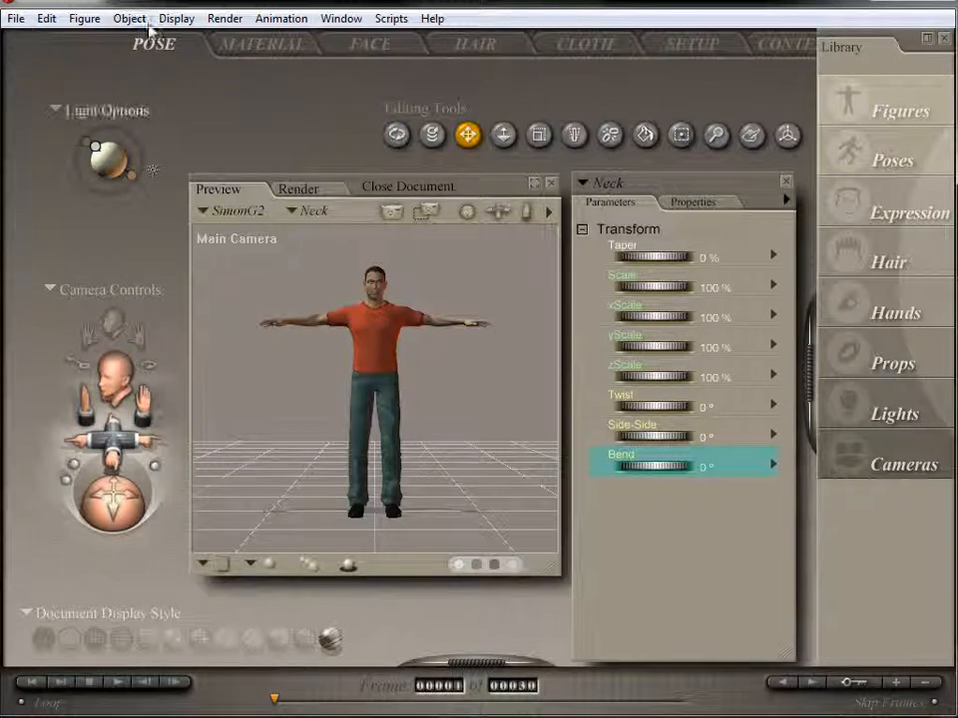
Turn off Adaptive bucket size in the Render section of the general preferences.
click(47, 19)
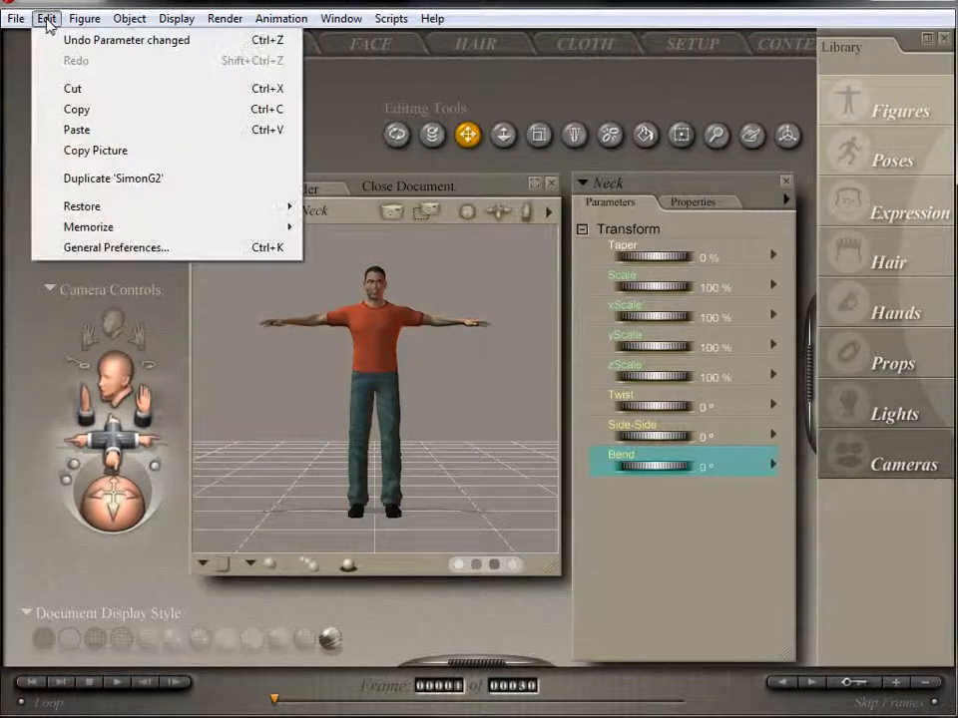
click(127, 256)
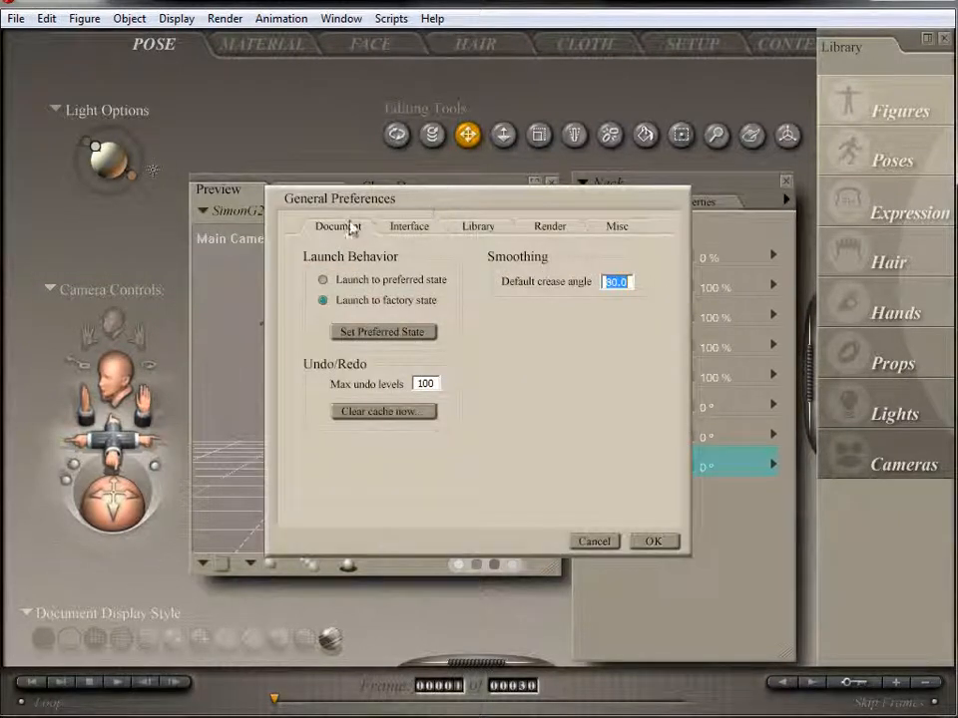
click(431, 228)
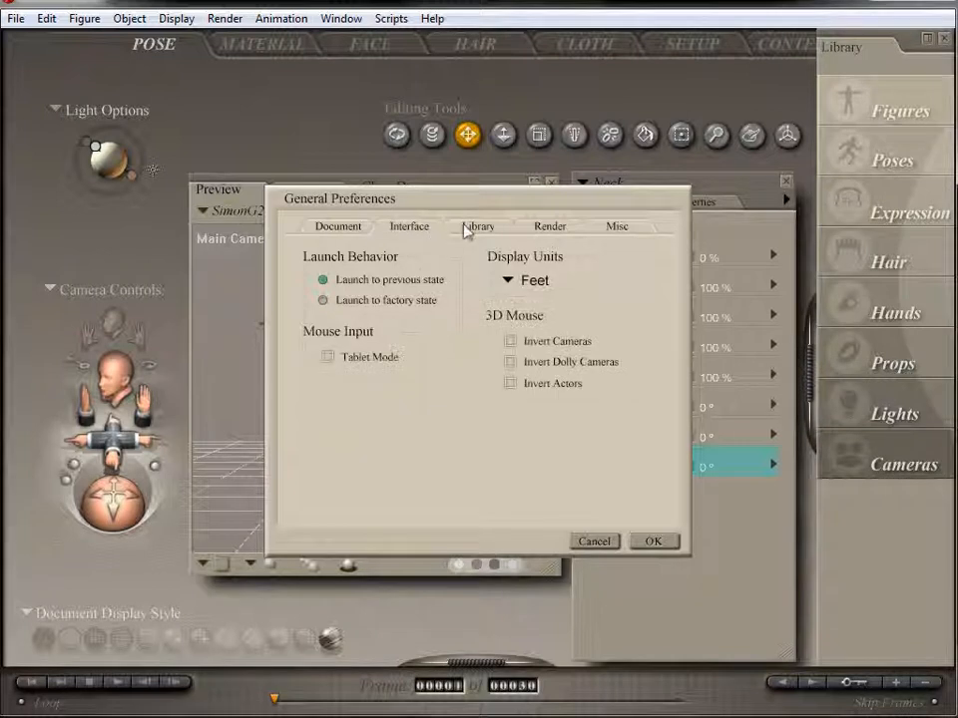
click(479, 228)
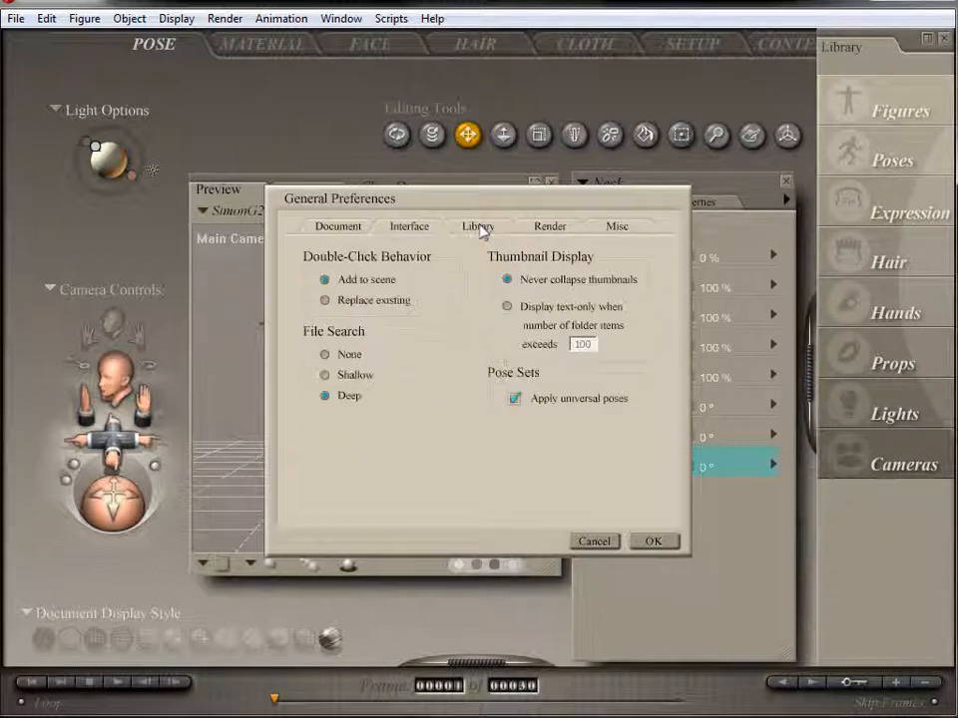
click(536, 228)
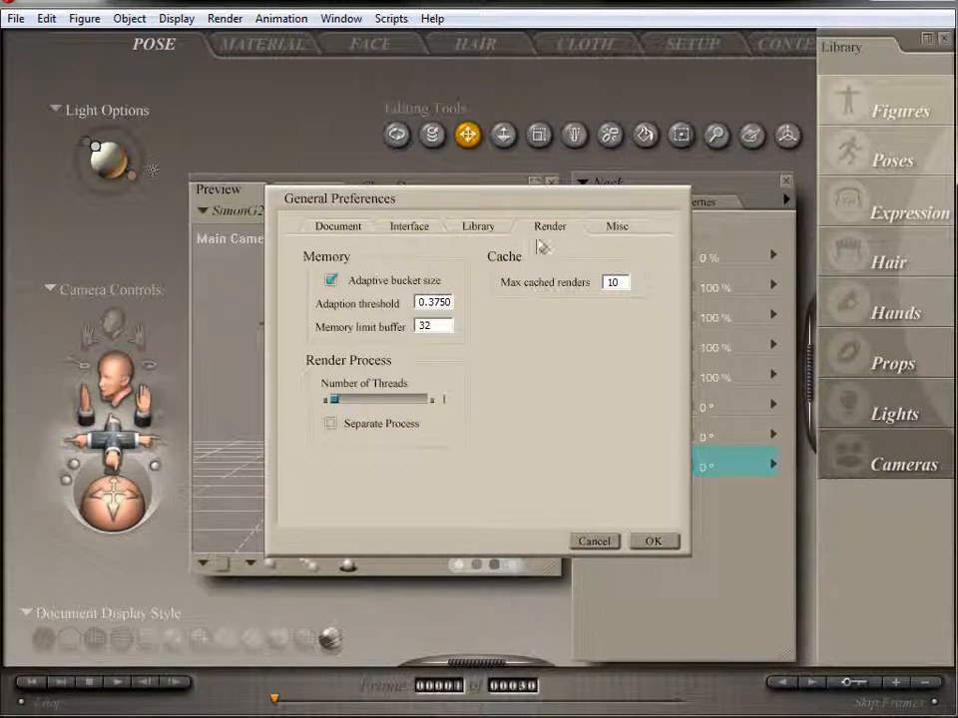
click(331, 281)
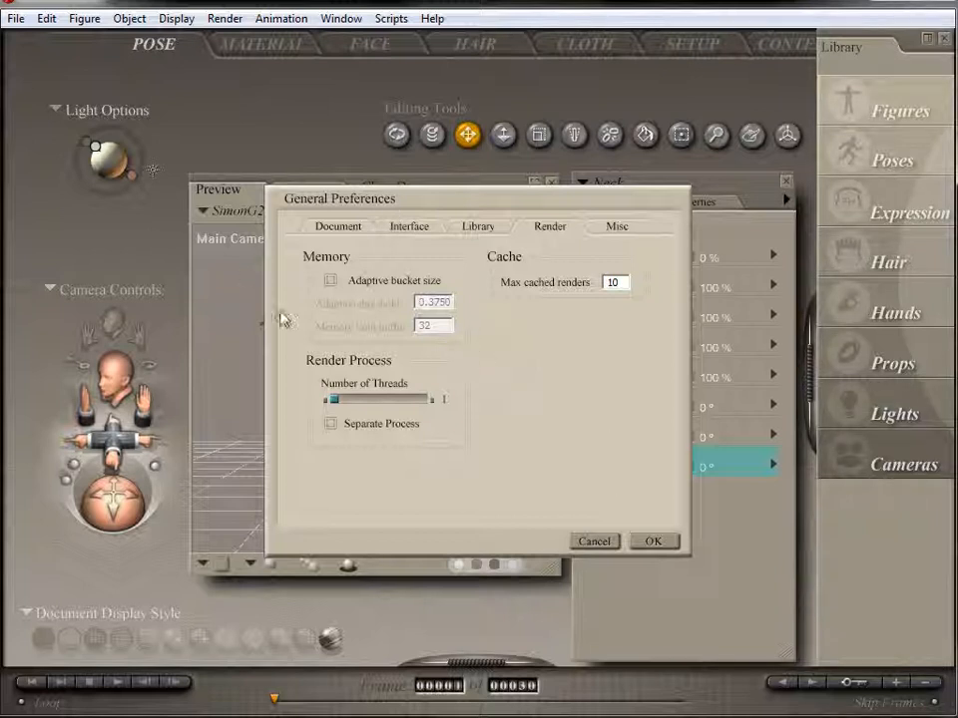
Turn off the use of external binary morph targets in the miscellaneous preferences and apply the preferences.
click(615, 228)
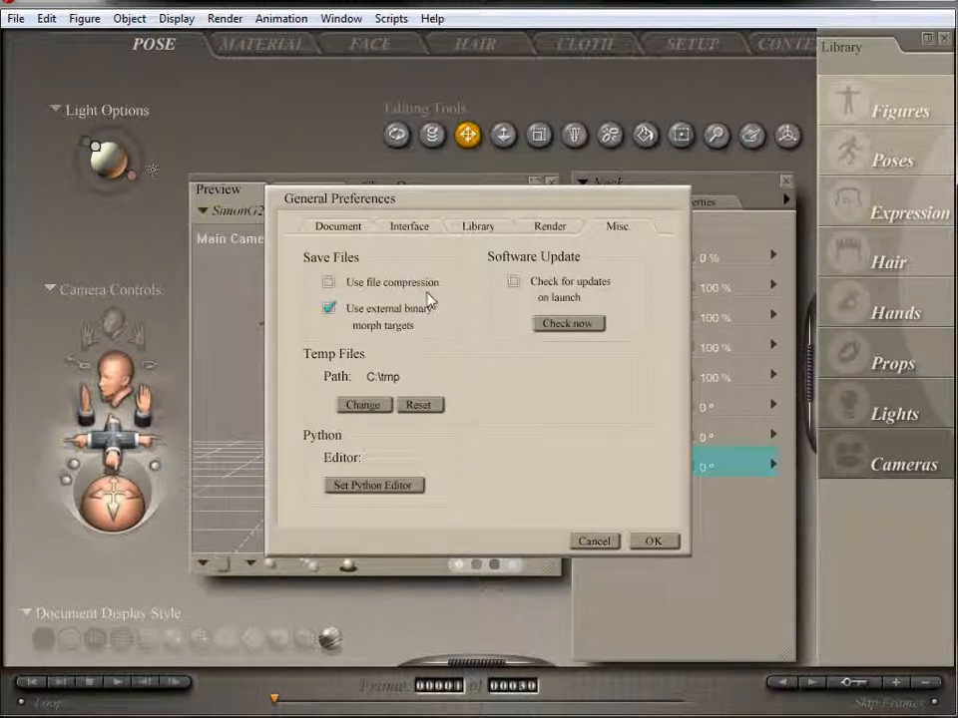
click(331, 310)
click(496, 228)
click(544, 227)
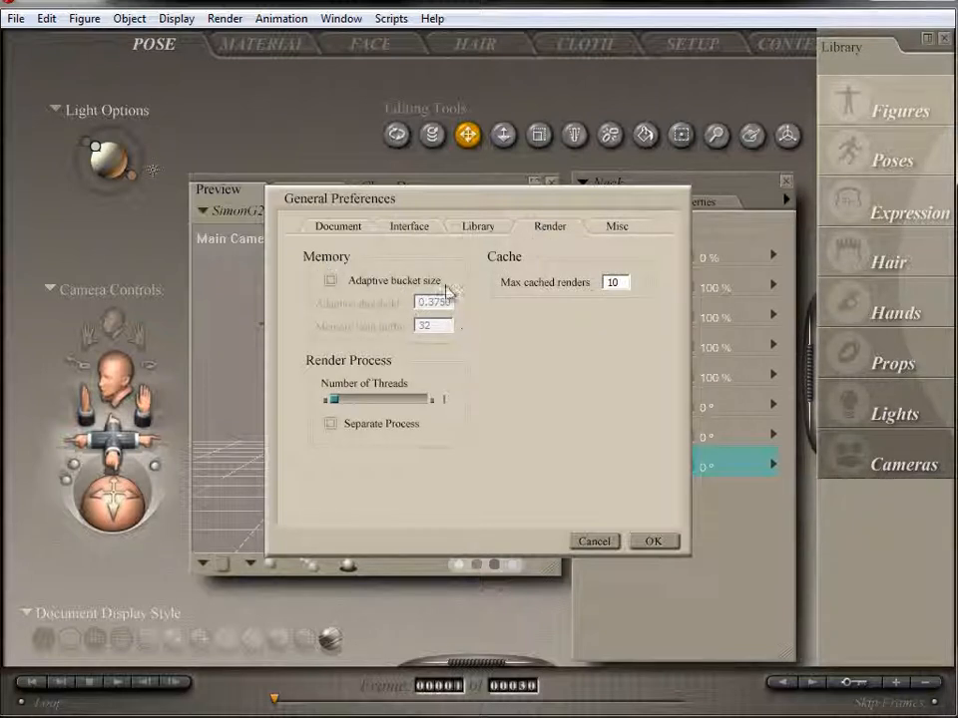
click(662, 544)
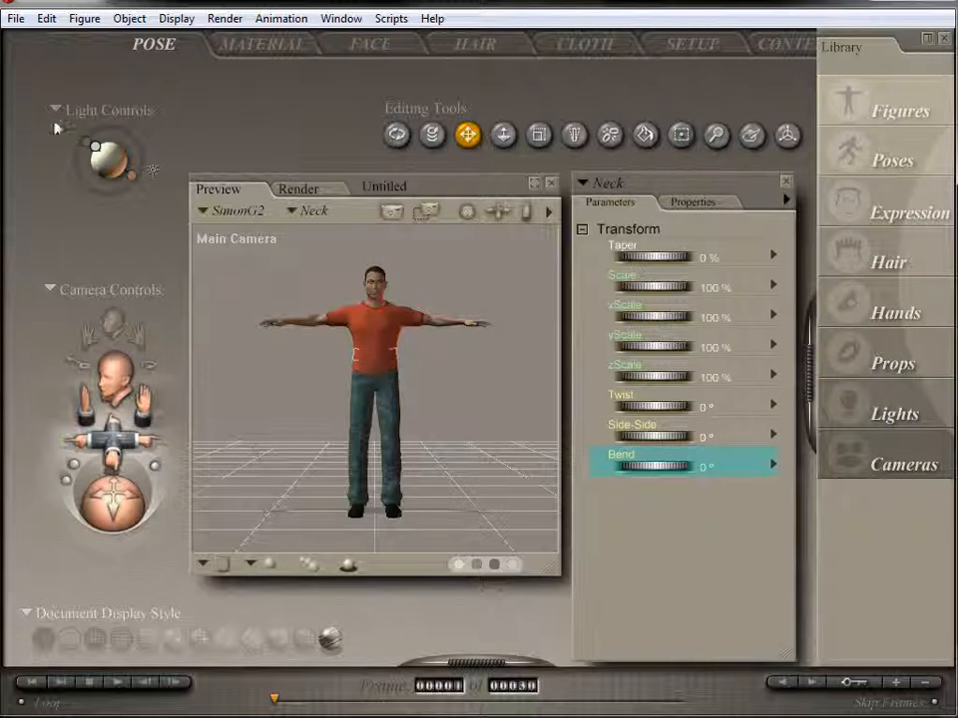
Save the scene as poser.pz3 in the poservue folder.
key(ctrl+s)
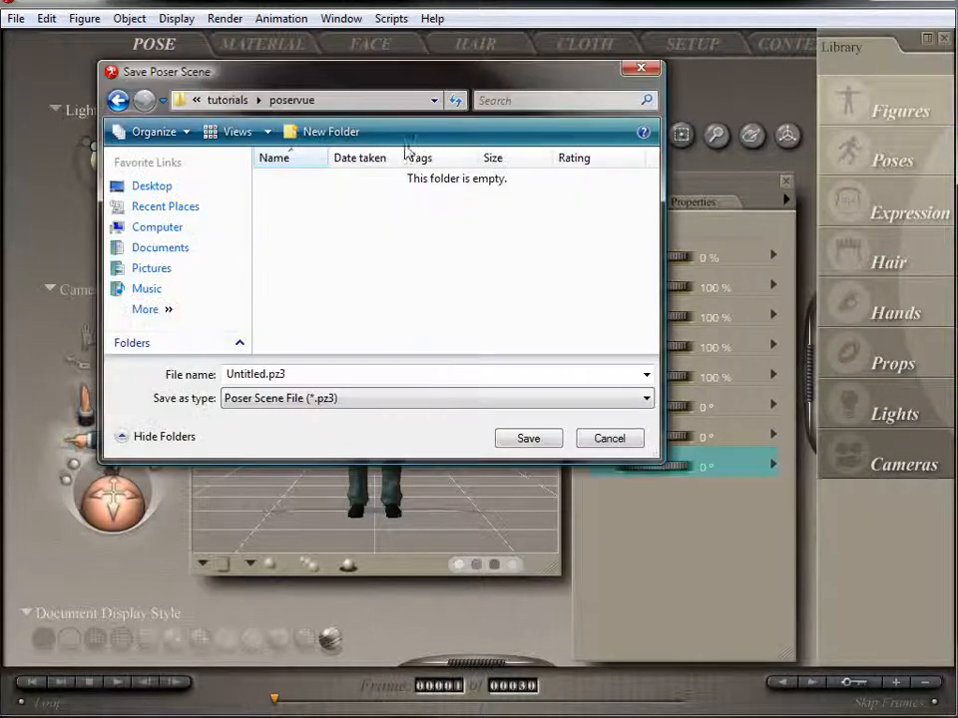
double_click(244, 376)
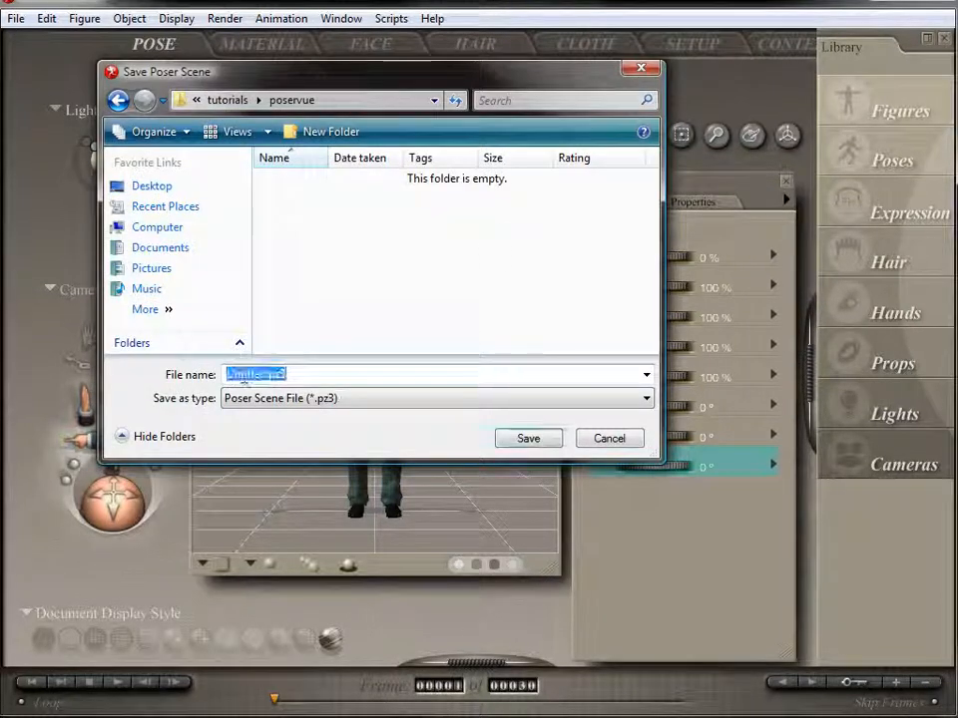
drag(260, 374, 217, 370)
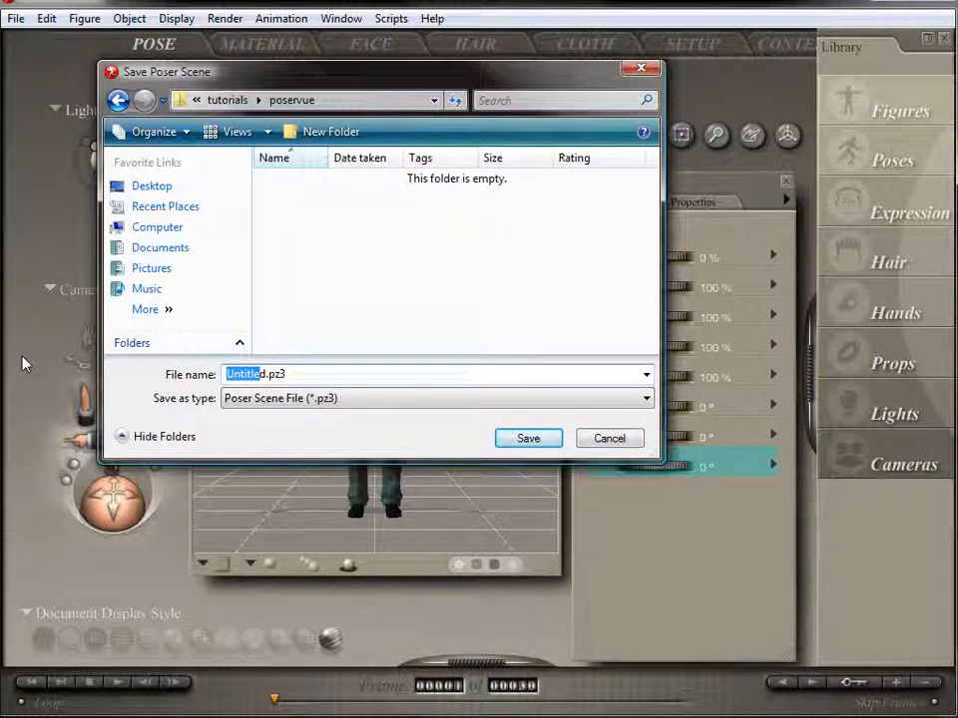
key(BackSpace)
text(pose)
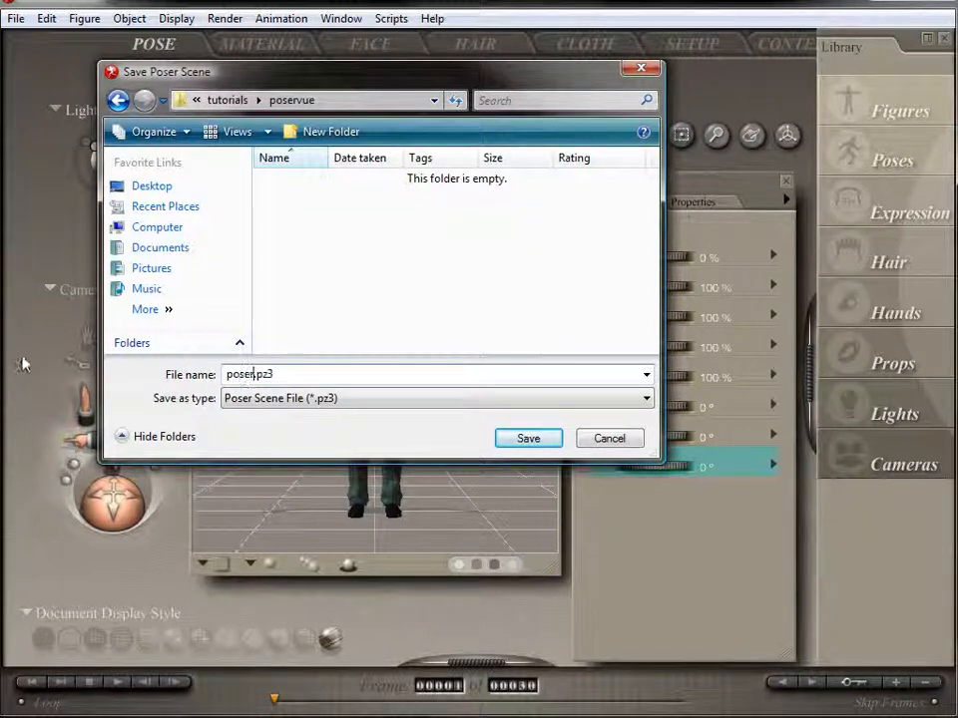
text(r)
click(545, 442)
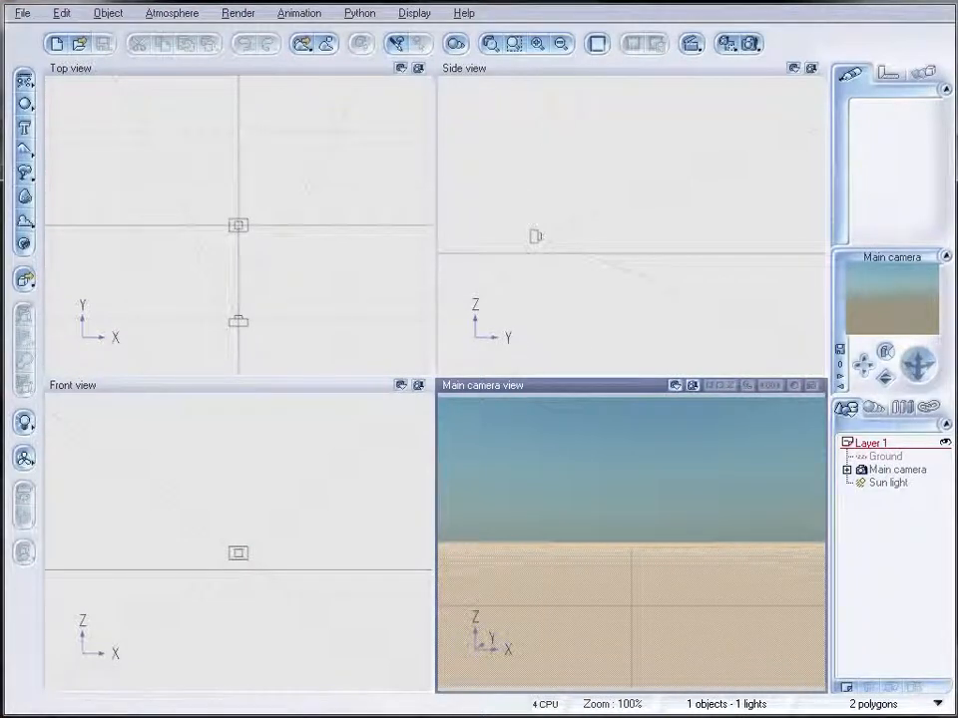
Switch to Vue 6 xStream and import poser.pz3 as an object with centering and automatic resizing enabled.
click(20, 13)
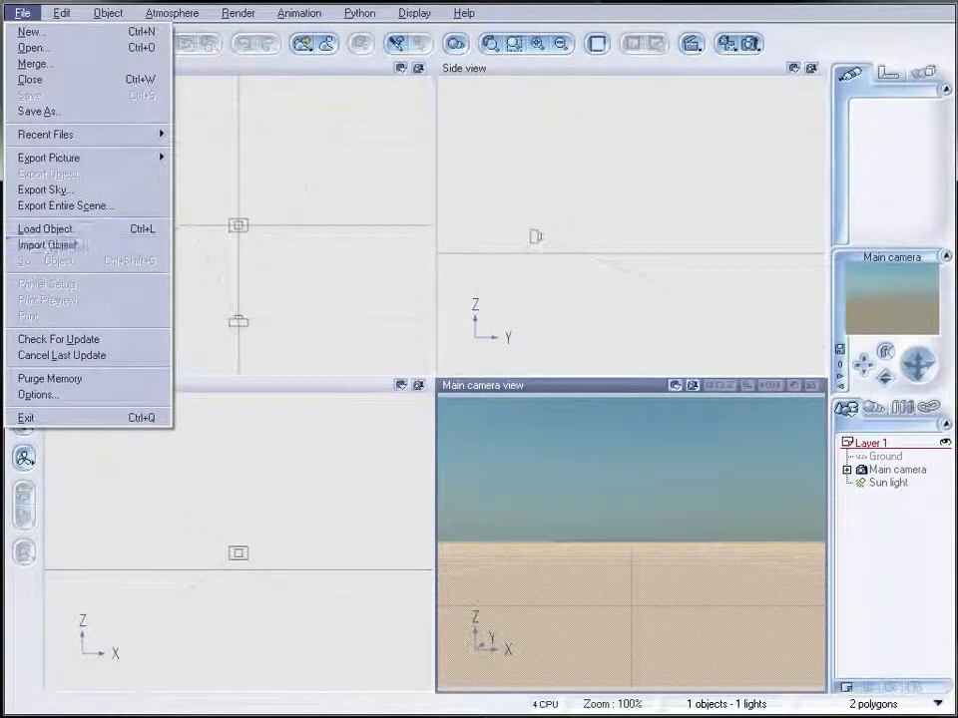
click(28, 245)
click(224, 147)
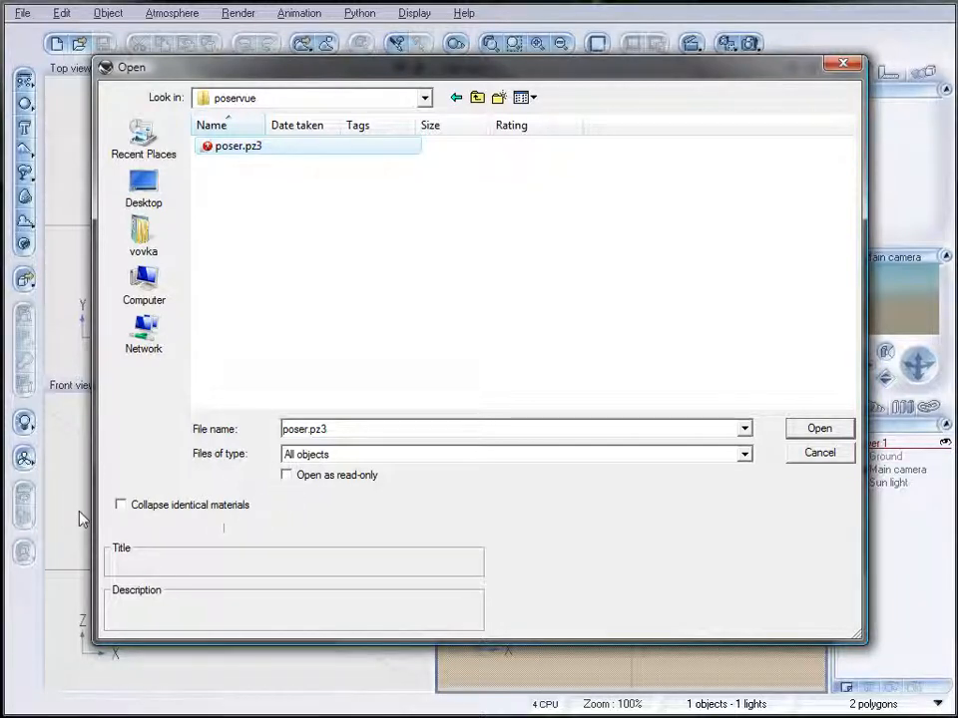
click(793, 429)
drag(289, 198, 250, 171)
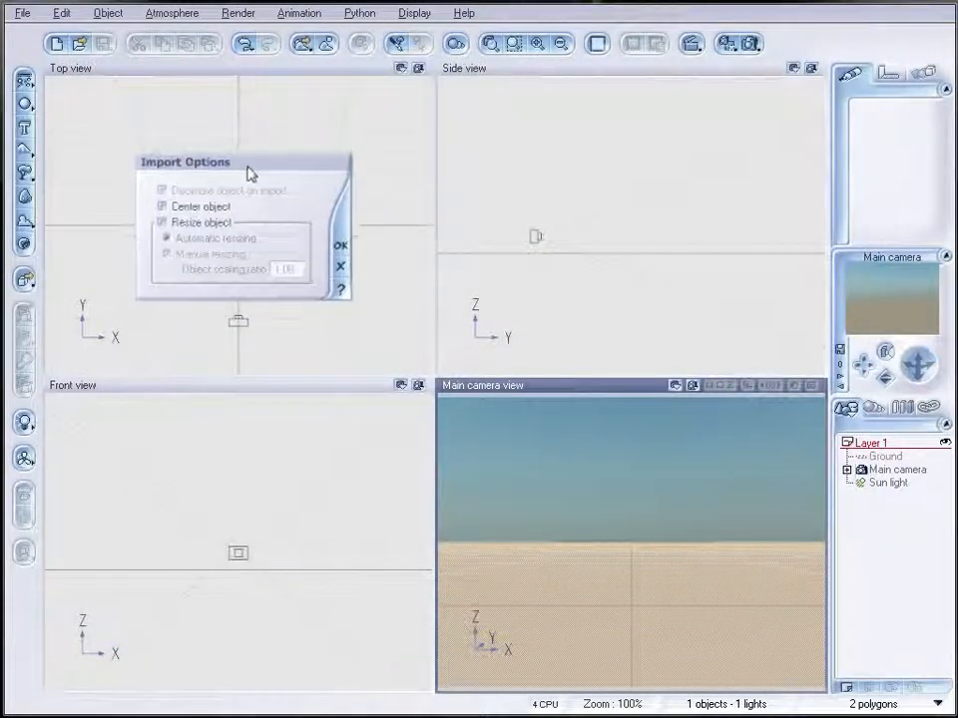
click(162, 223)
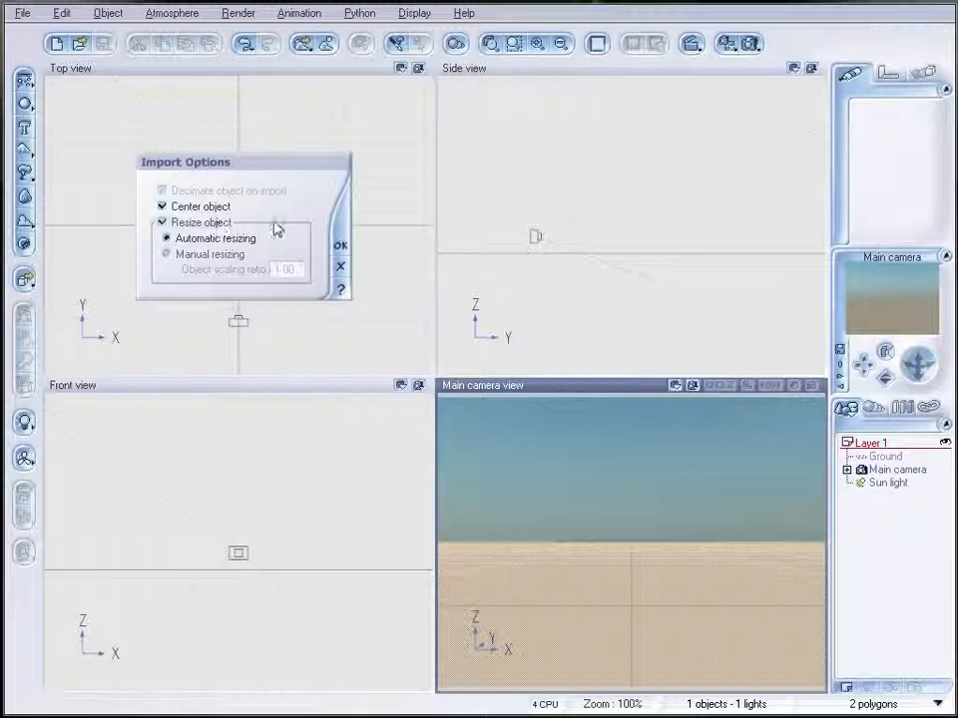
click(340, 249)
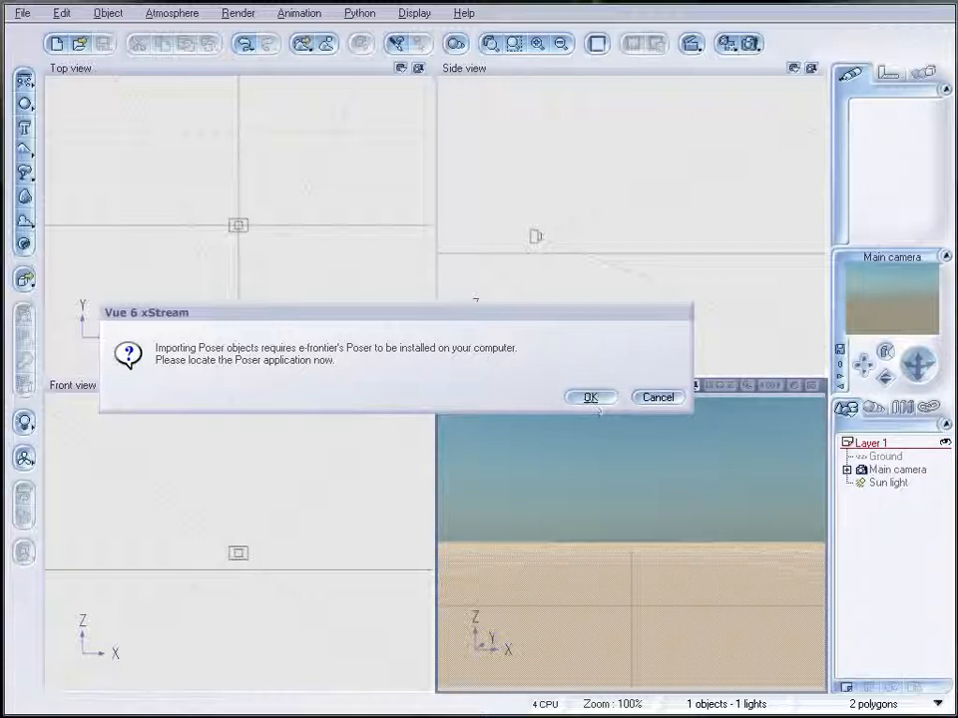
Configure the Poser import for version Poser 7 with the application folder c:\program files (x86)\e frontier\poser 7.
key(Return)
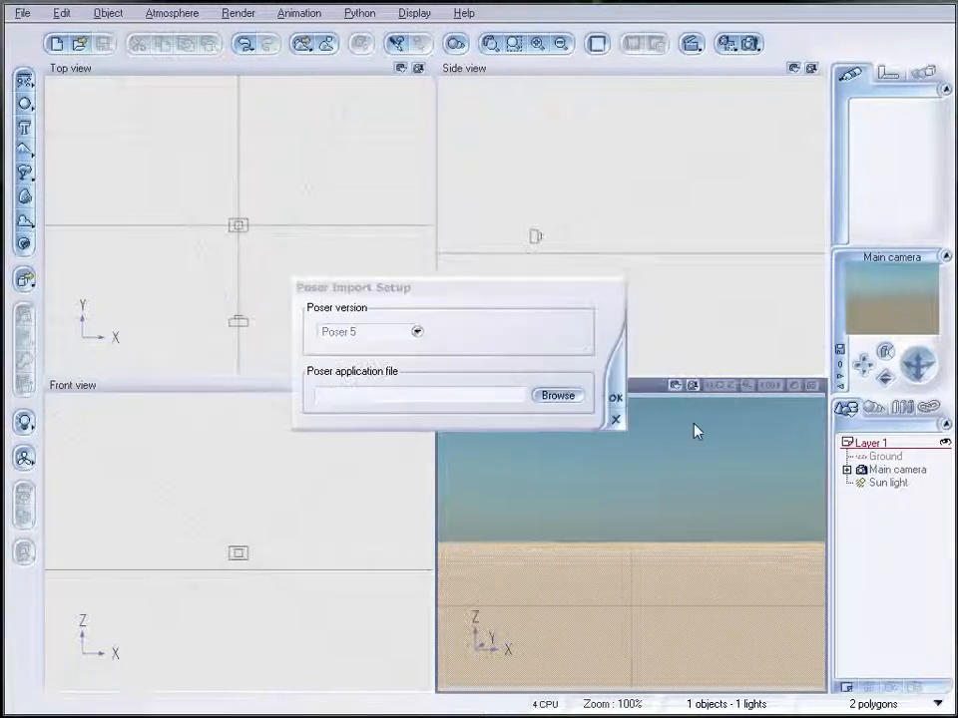
click(417, 331)
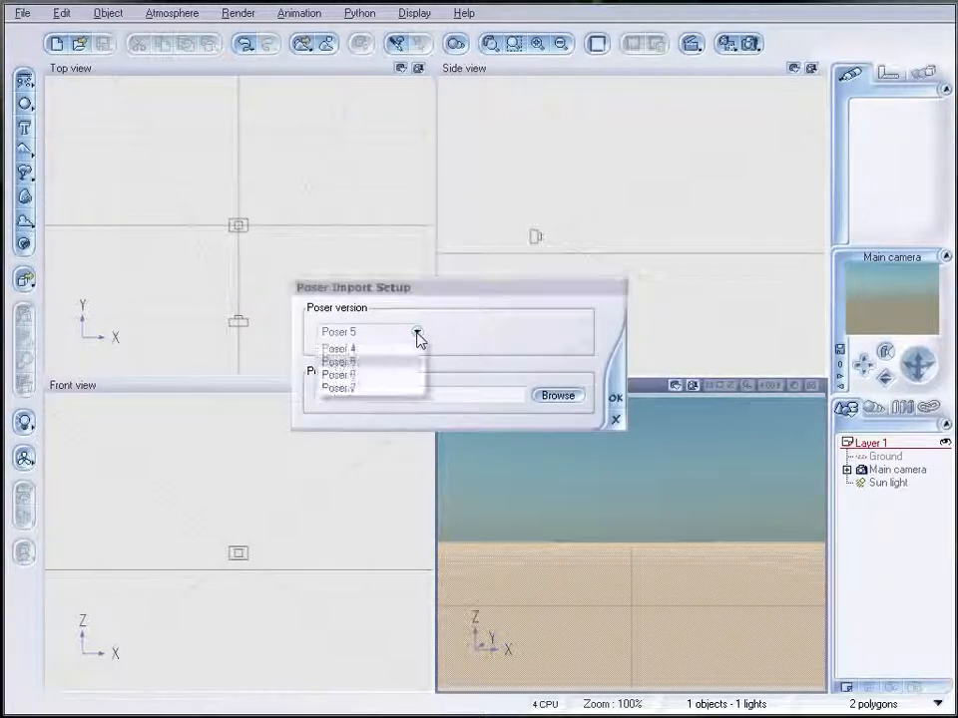
click(360, 388)
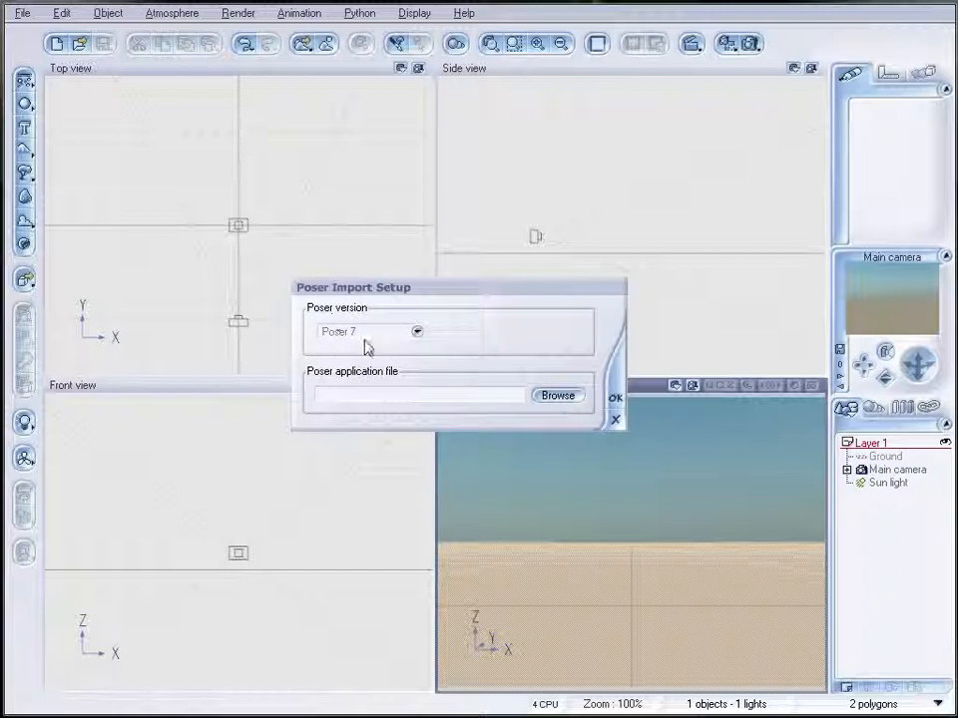
click(567, 399)
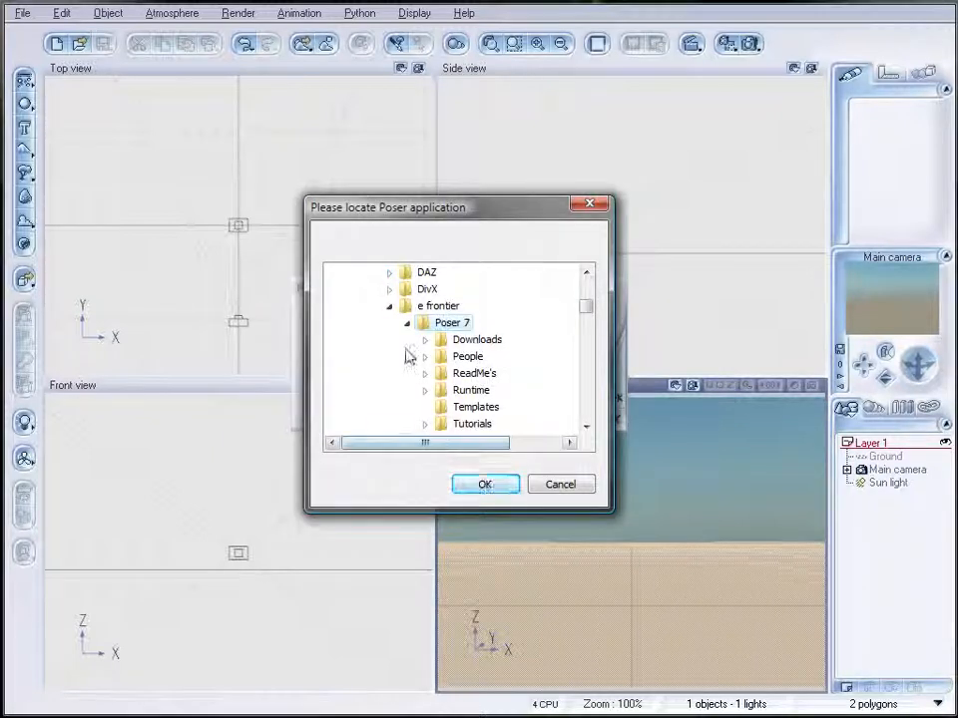
click(486, 486)
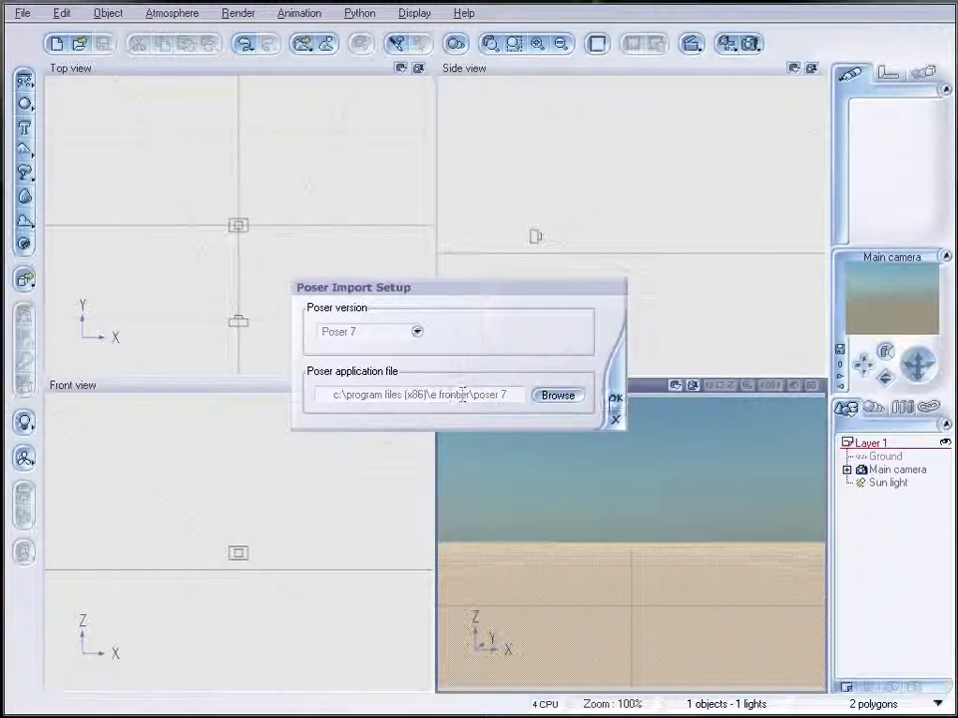
click(614, 398)
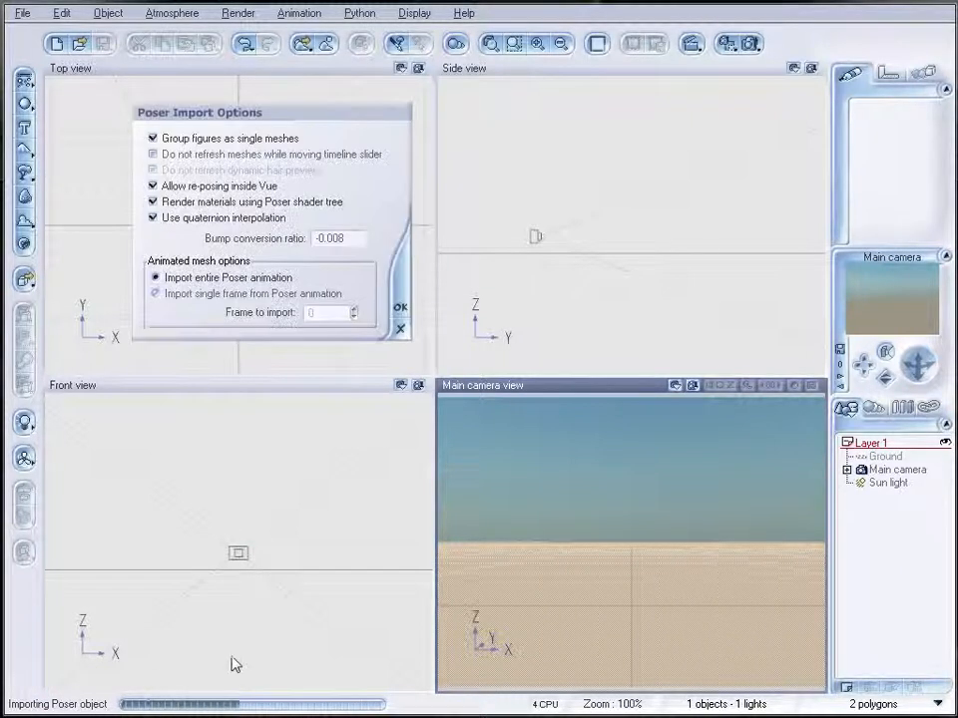
Import the entire Poser animation with figures grouped as single meshes, and move the figure farther from the camera in the Side view.
drag(289, 124, 361, 195)
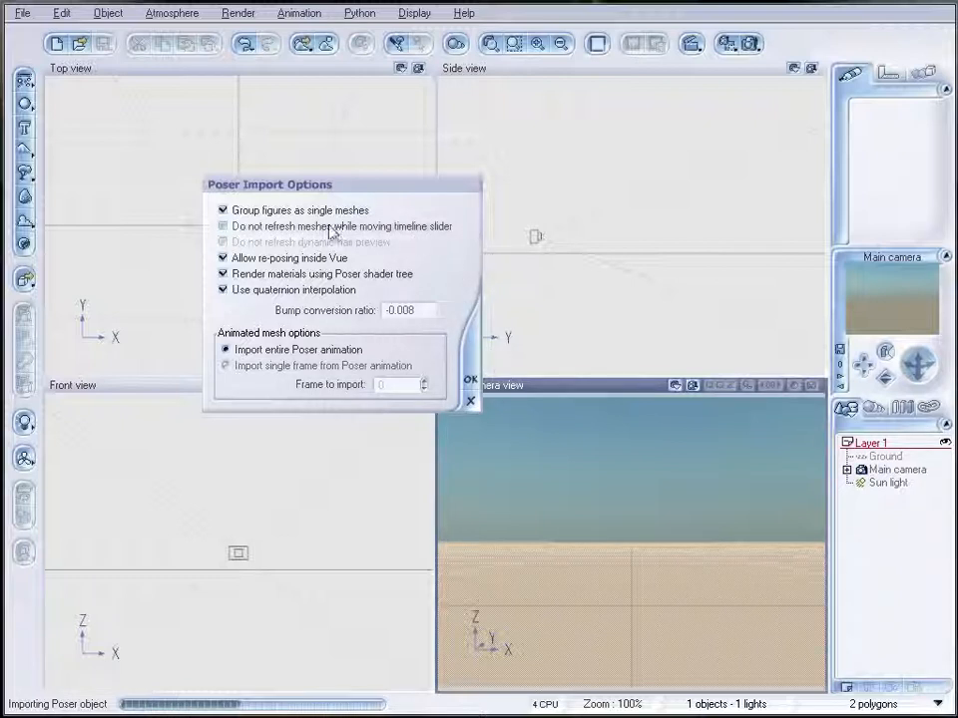
click(471, 379)
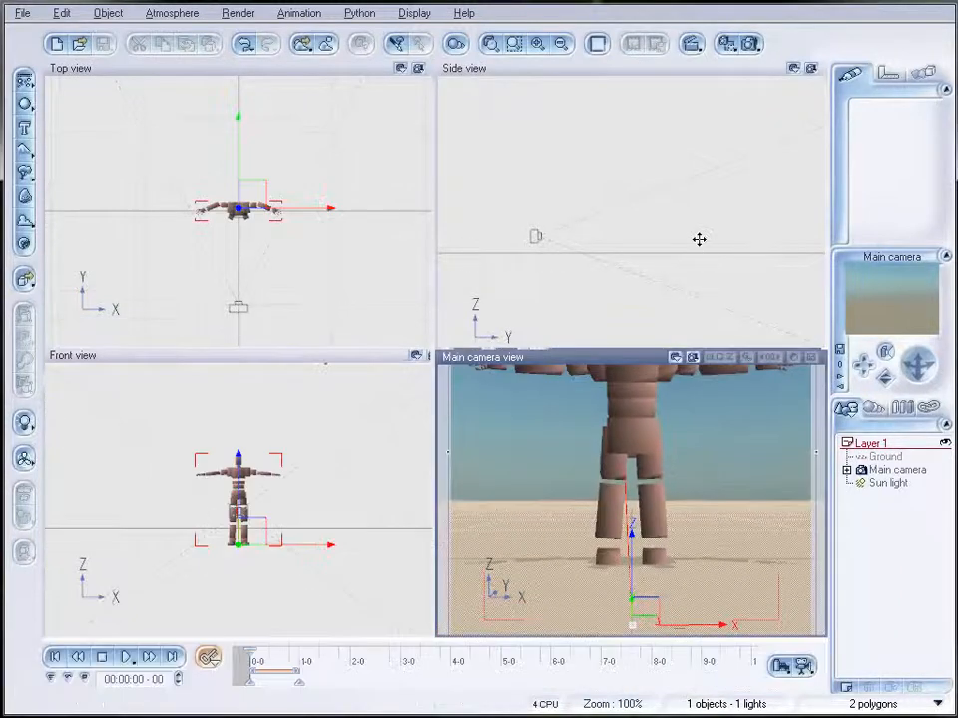
right_drag(606, 251, 549, 291)
drag(595, 276, 716, 261)
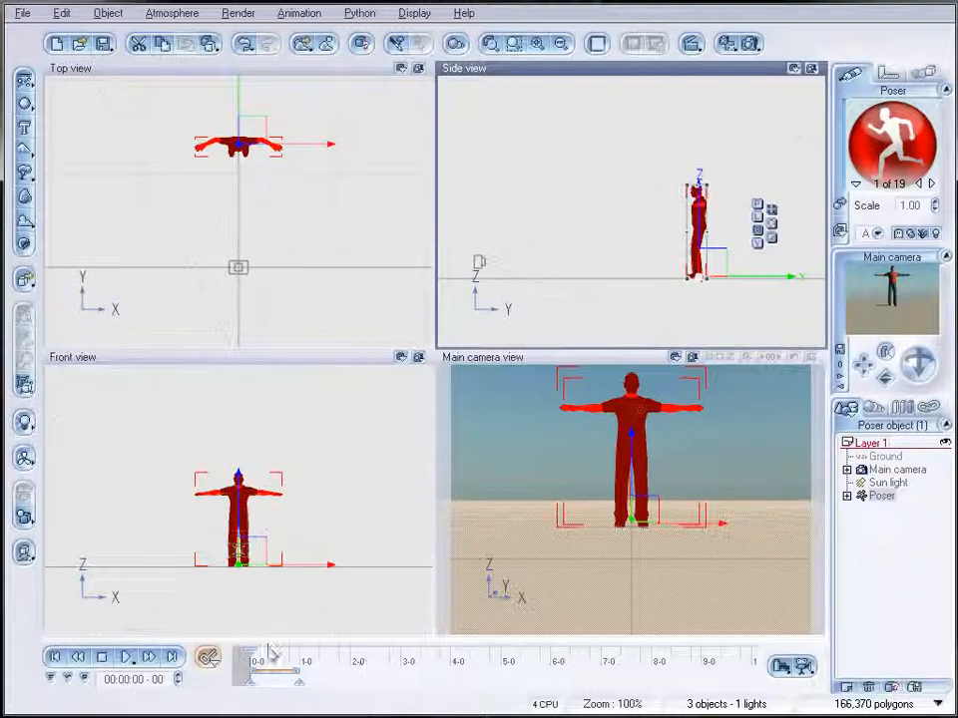
Scrub the timeline to one second and back to frame 6 to preview the figure's imported animation.
drag(249, 655, 299, 655)
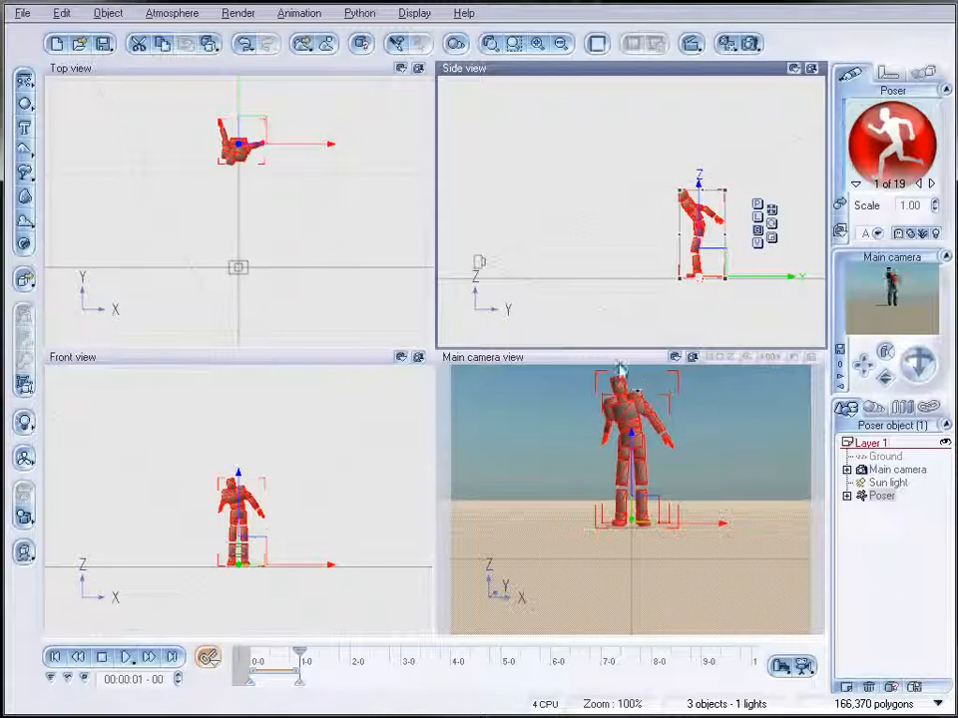
click(510, 407)
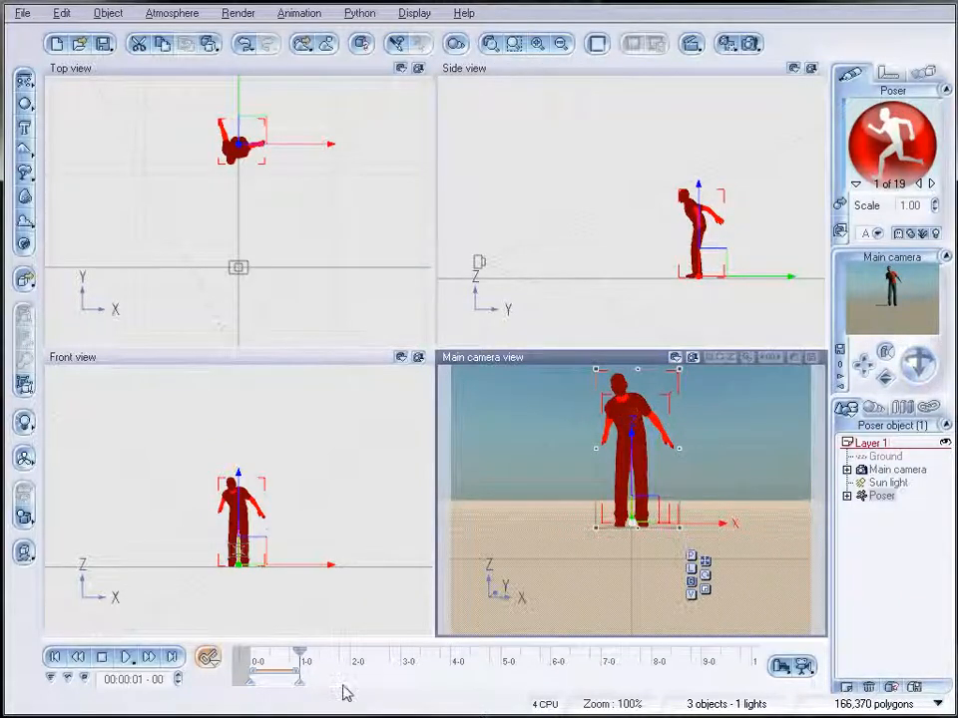
drag(285, 656, 264, 658)
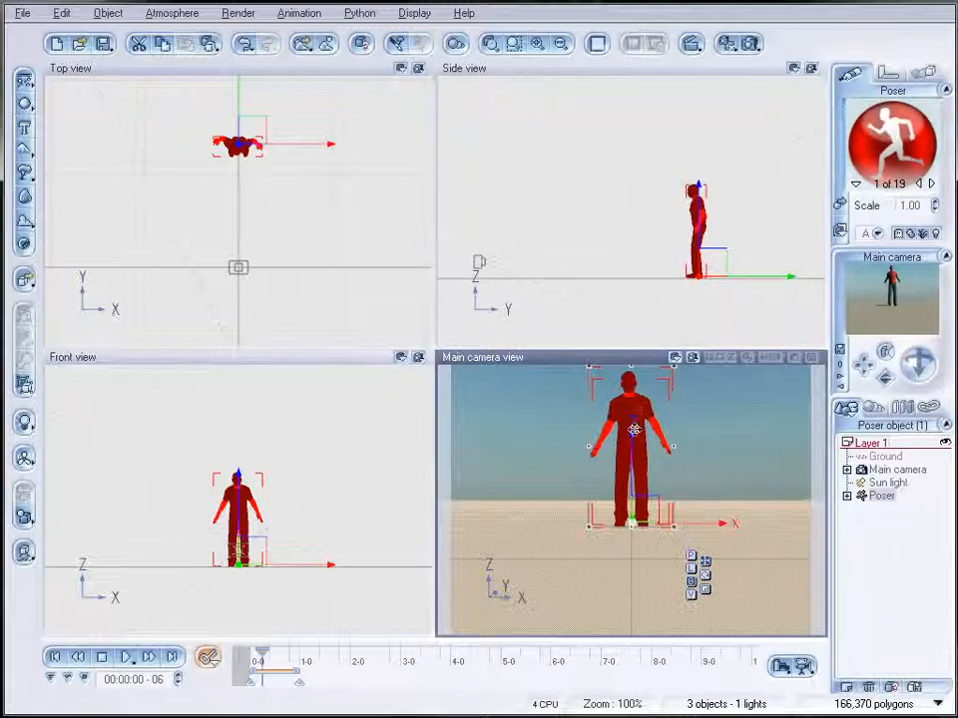
Move the main camera forward and up in the Side view to frame the figure's upper body.
click(758, 240)
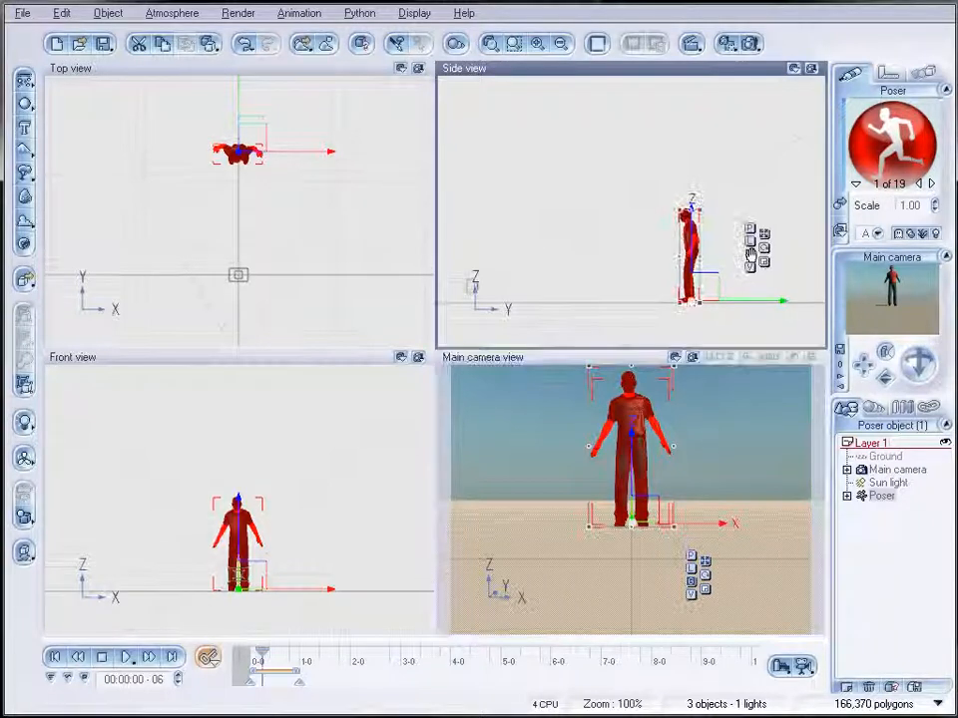
click(915, 471)
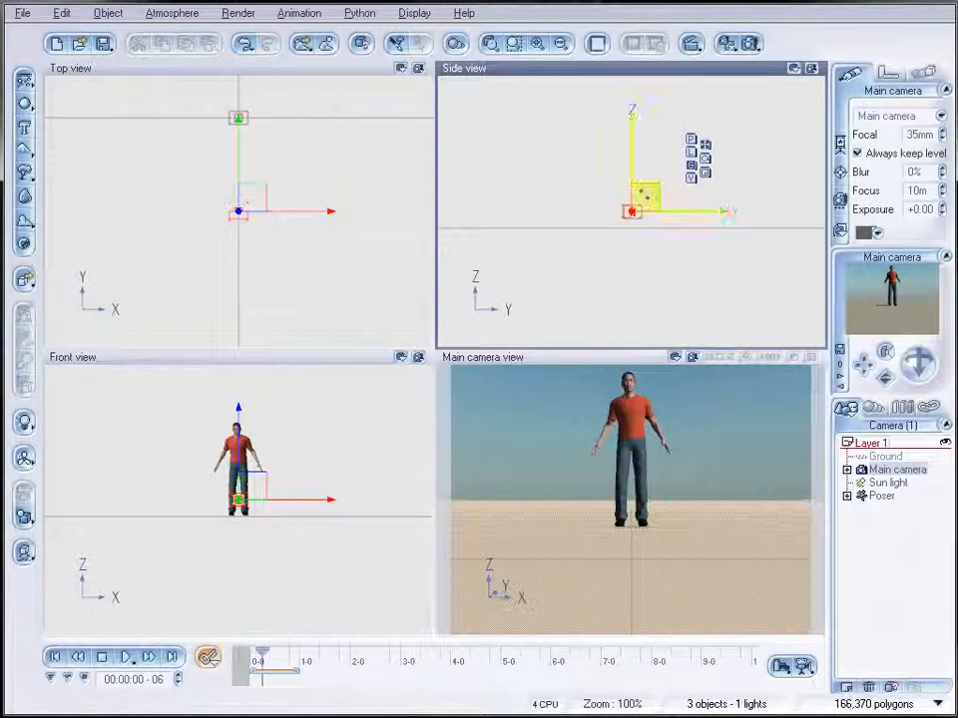
drag(643, 194, 711, 153)
right_drag(666, 197, 541, 247)
drag(584, 217, 632, 204)
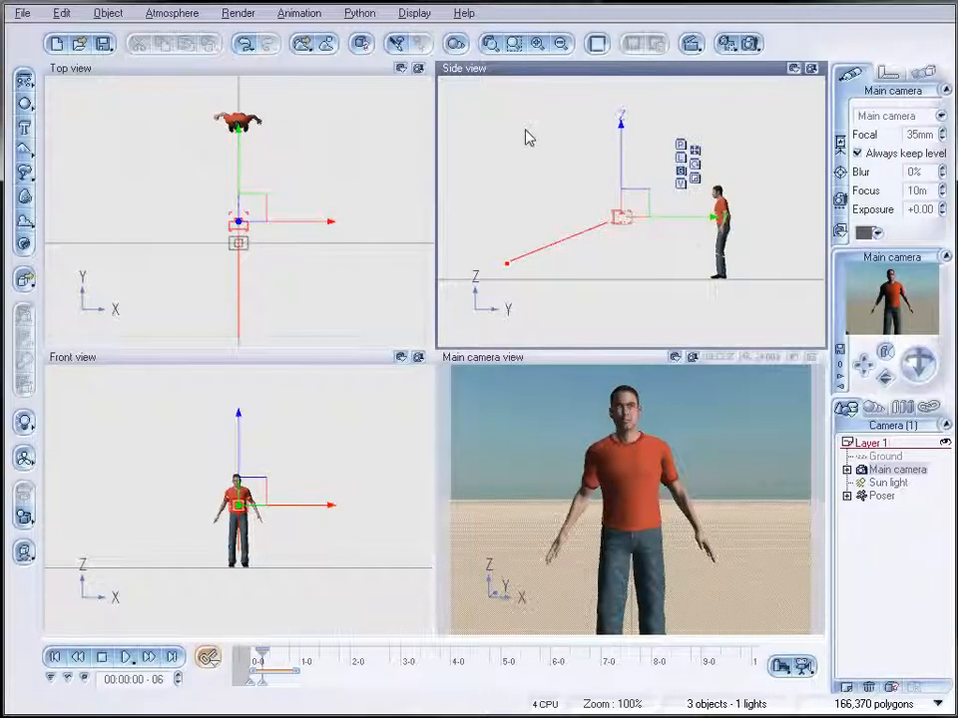
drag(640, 203, 676, 199)
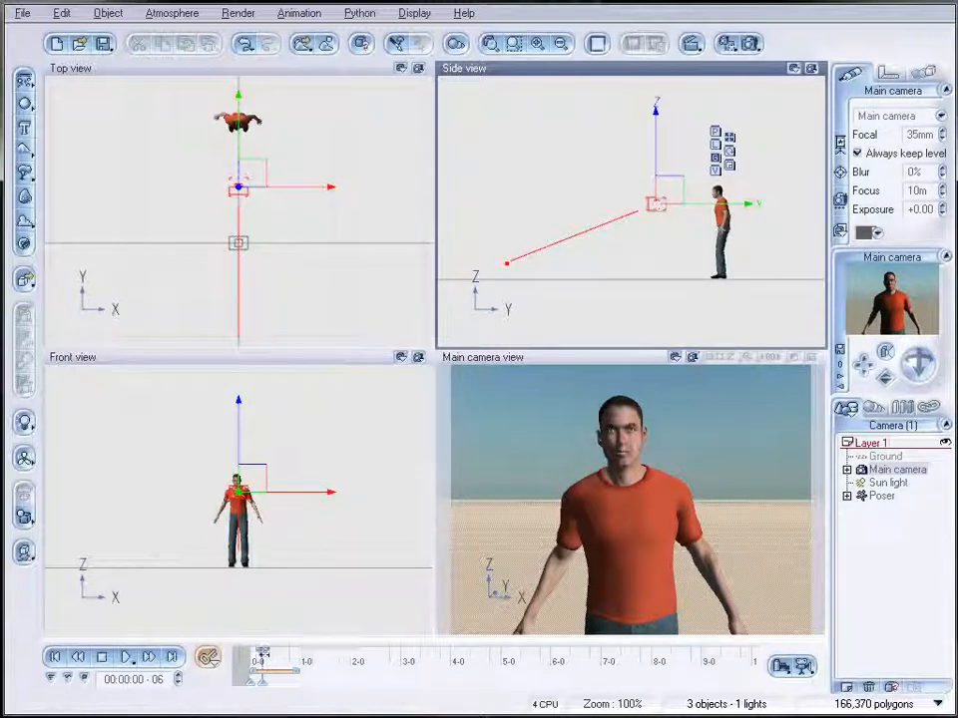
Render frame 8 at Final quality and 640x480, and close the render display after viewing the picture.
mouse_move(249, 654)
mouse_down()
mouse_move(280, 656)
mouse_move(268, 657)
mouse_up()
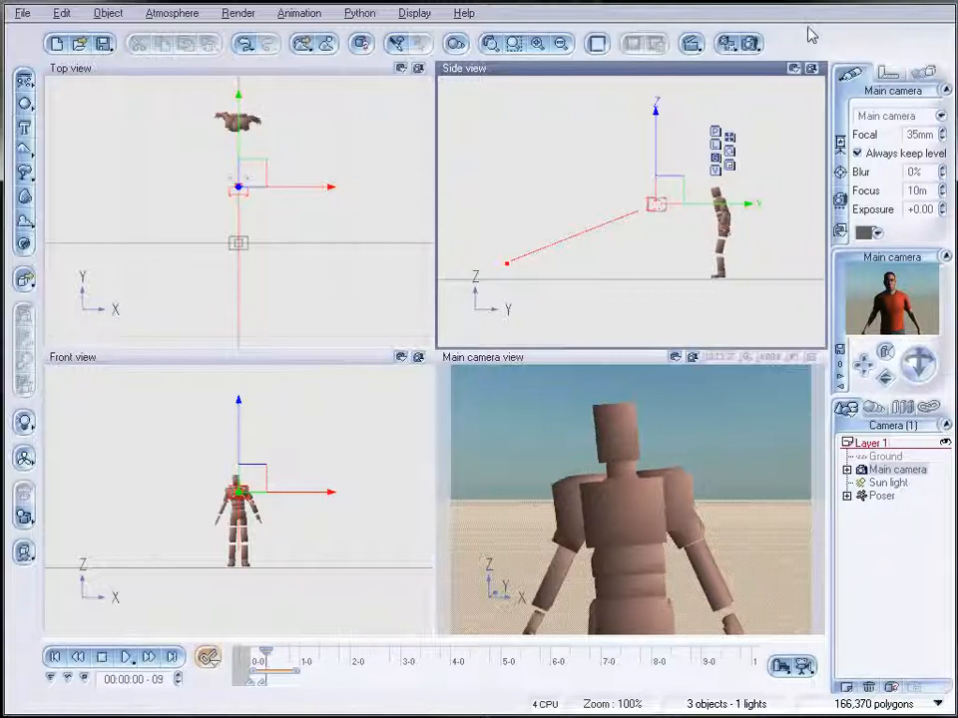
click(751, 43)
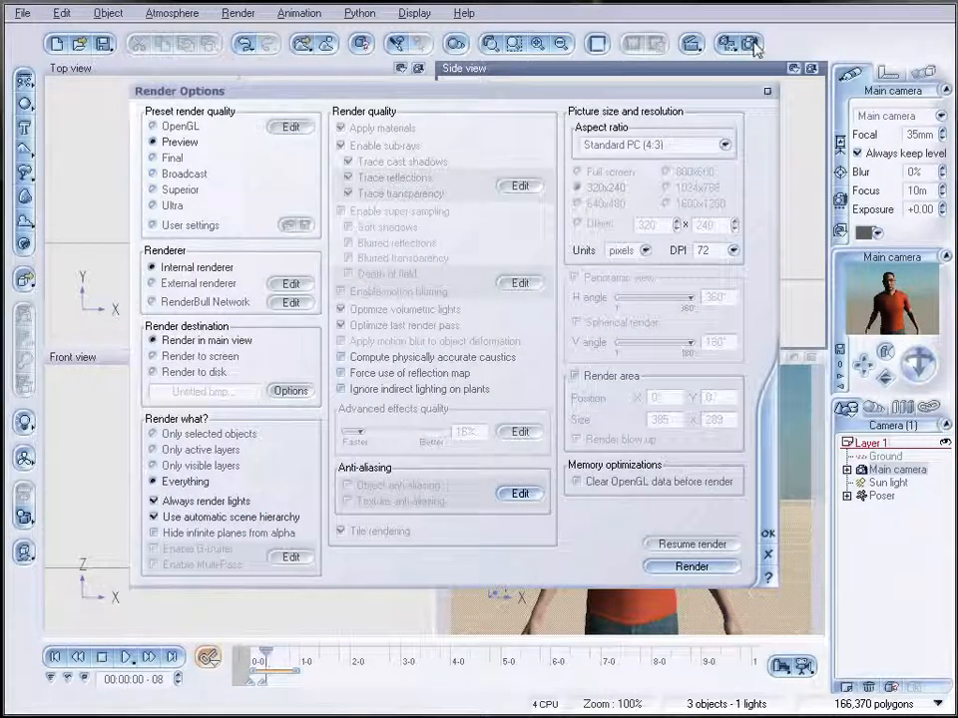
click(153, 157)
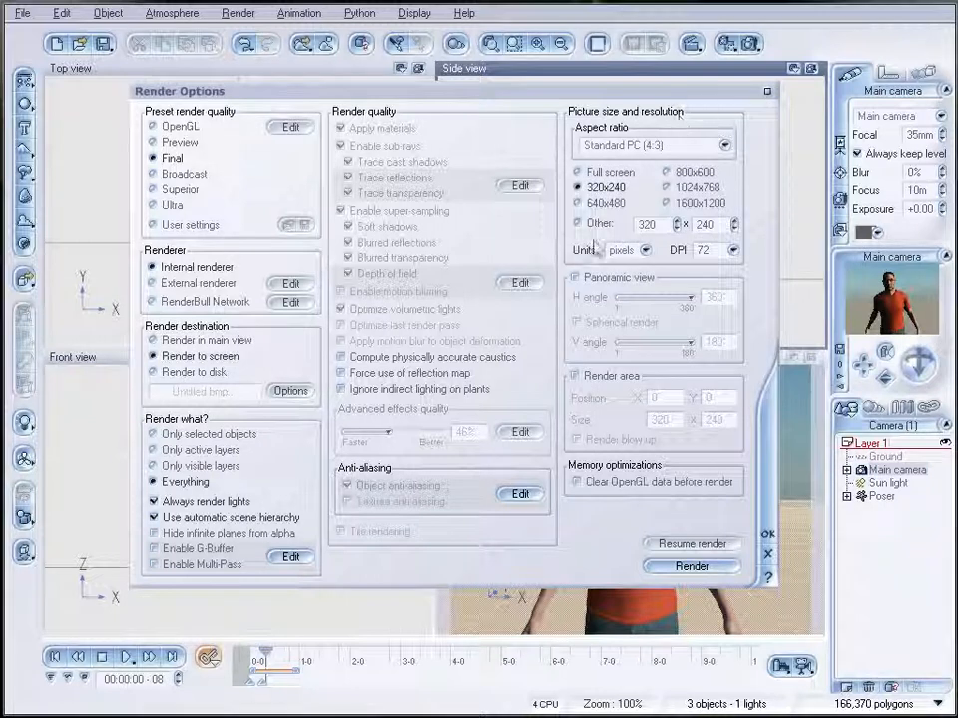
click(577, 203)
click(688, 568)
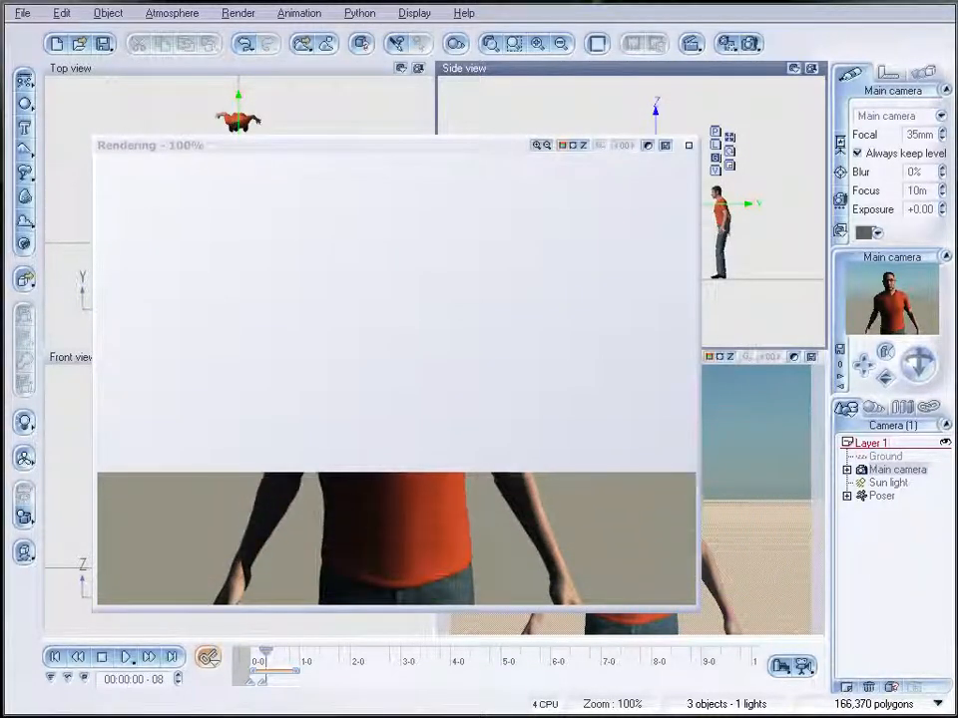
drag(310, 149, 353, 115)
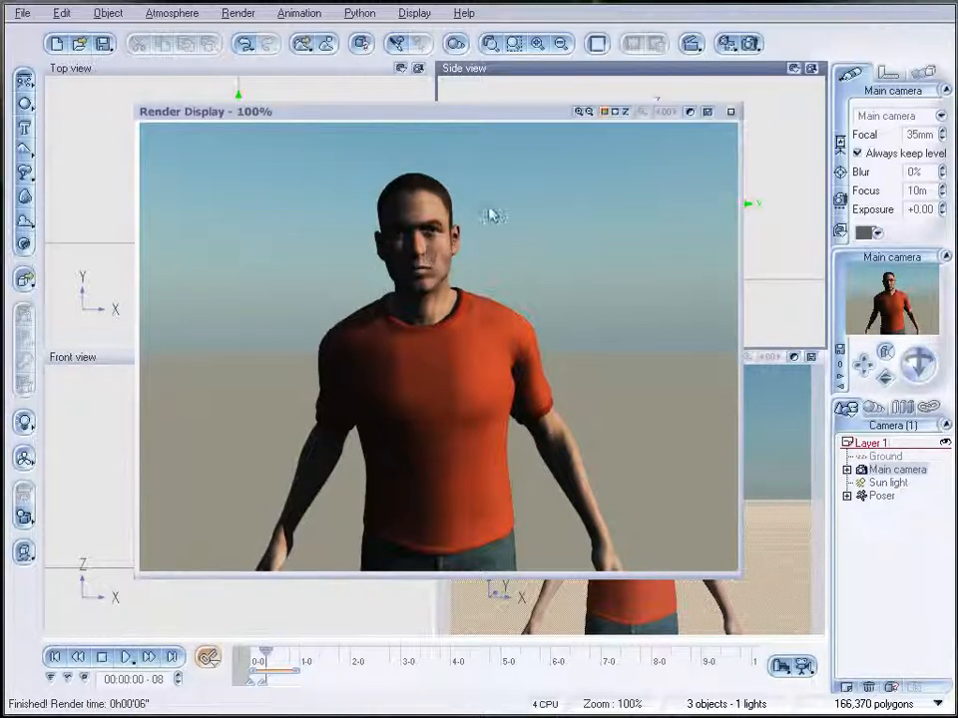
drag(468, 118, 494, 134)
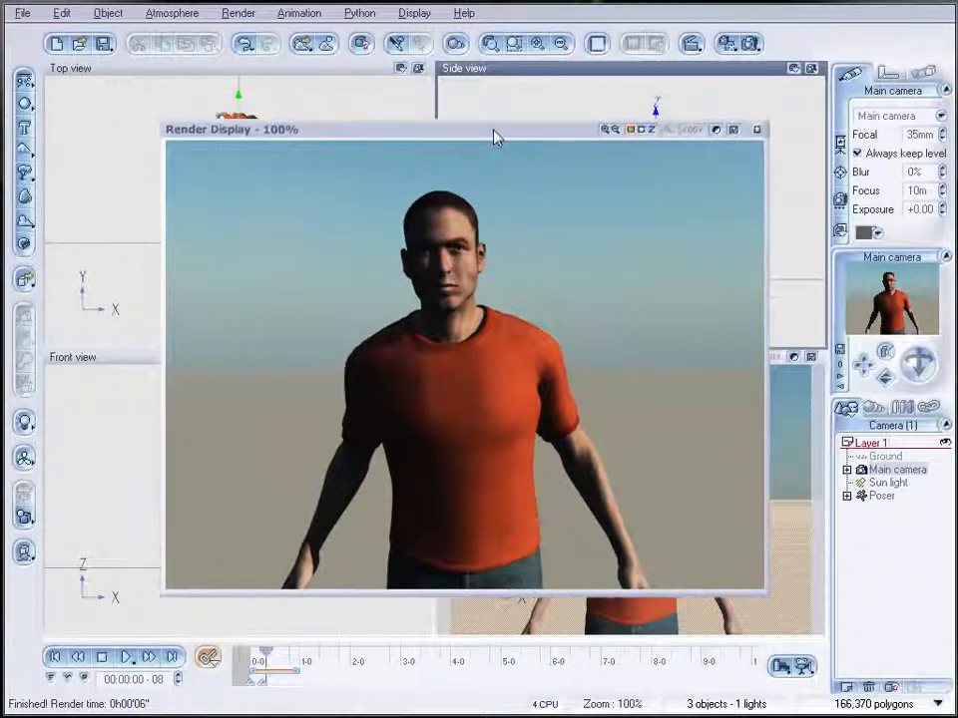
click(756, 131)
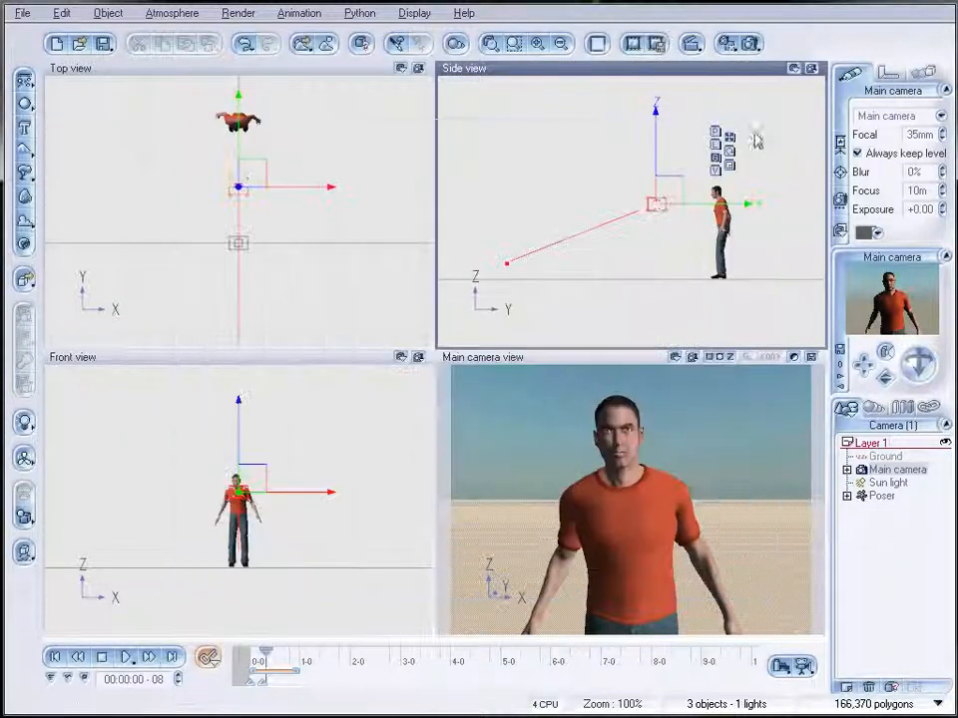
Delete the imported Poser figure and return the timeline to its start.
click(721, 253)
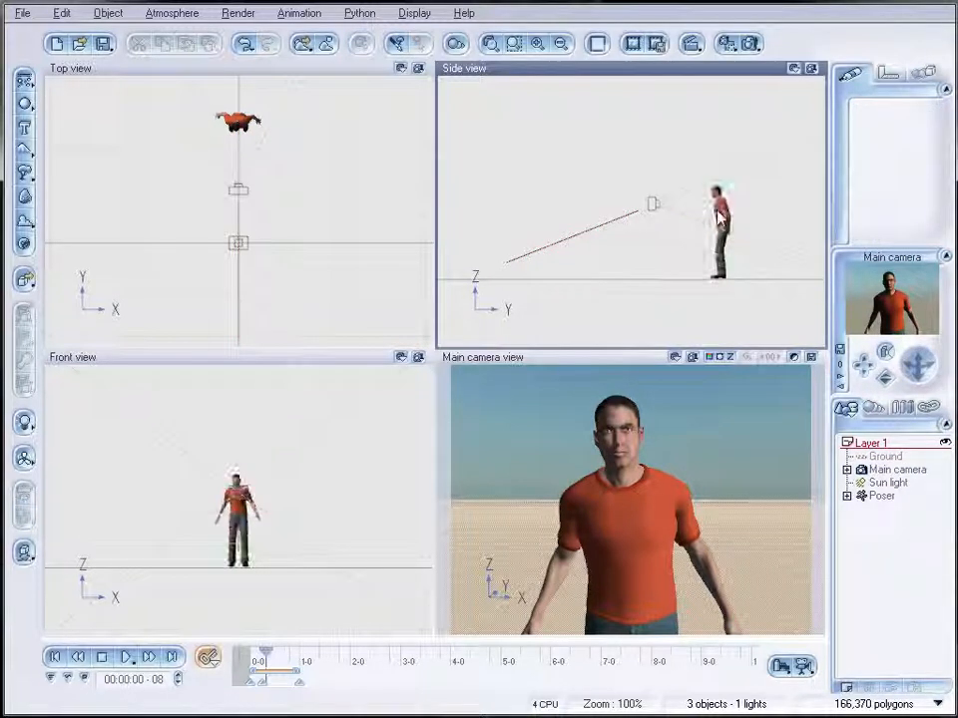
key(Delete)
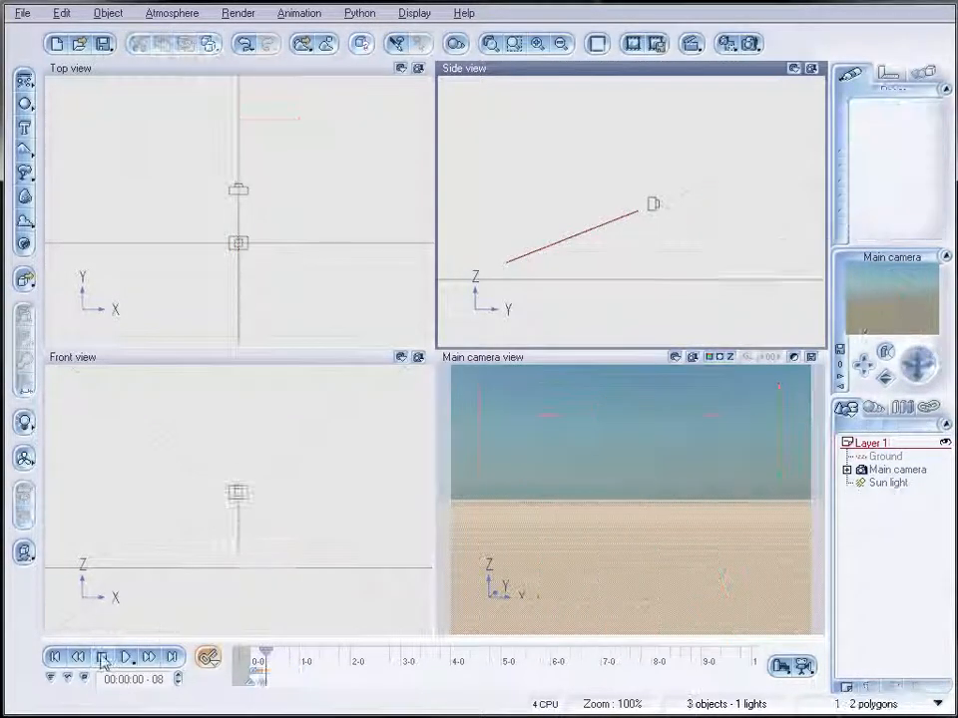
click(60, 657)
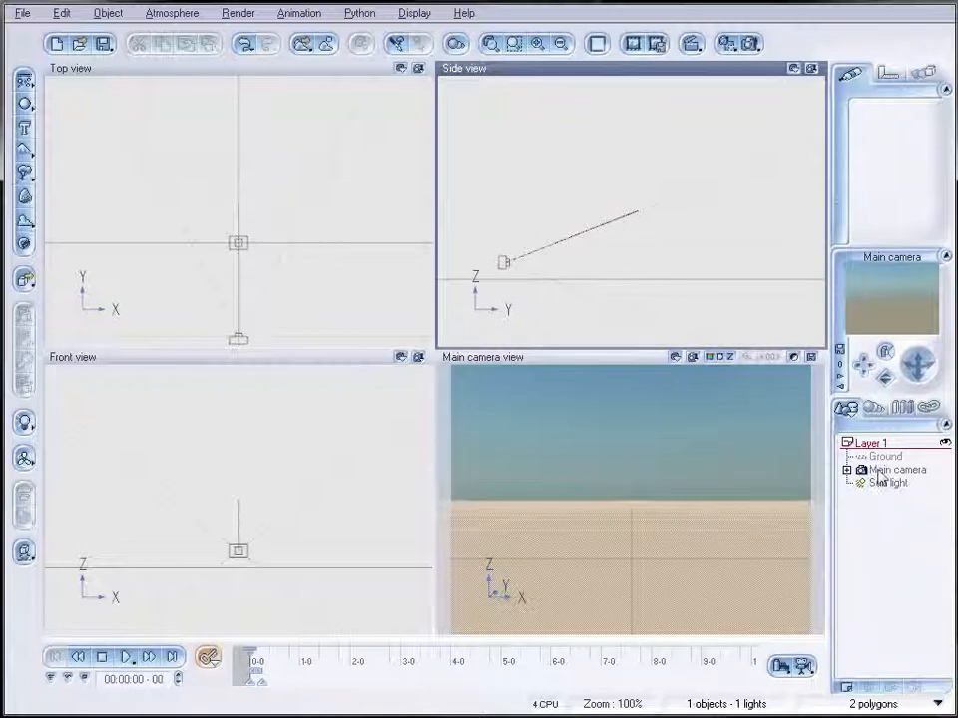
Remove all animation data from the main camera.
click(890, 470)
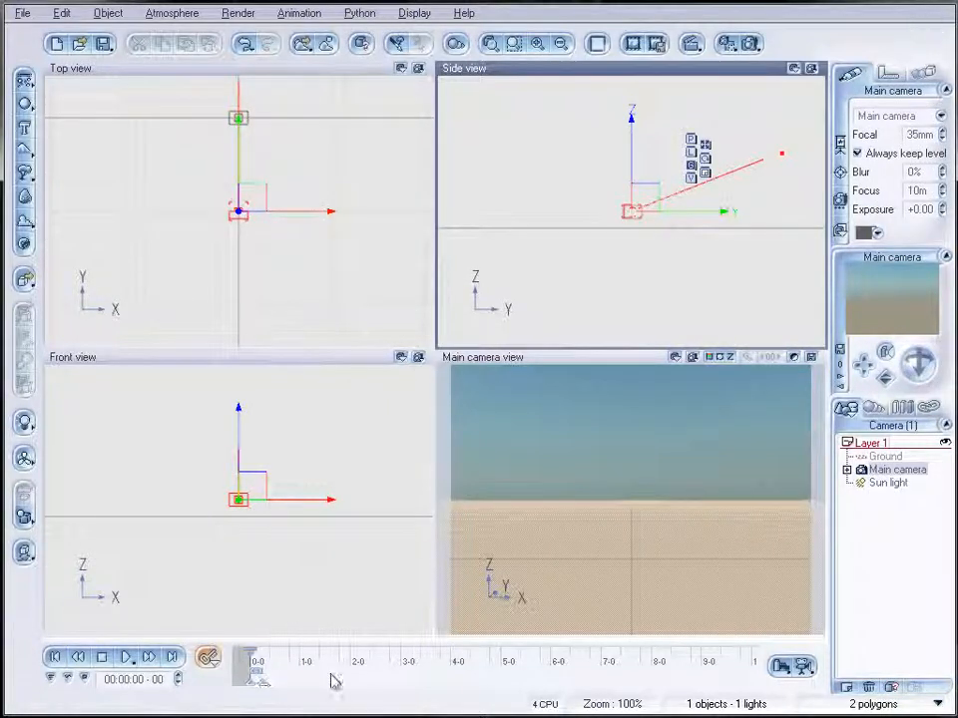
click(922, 74)
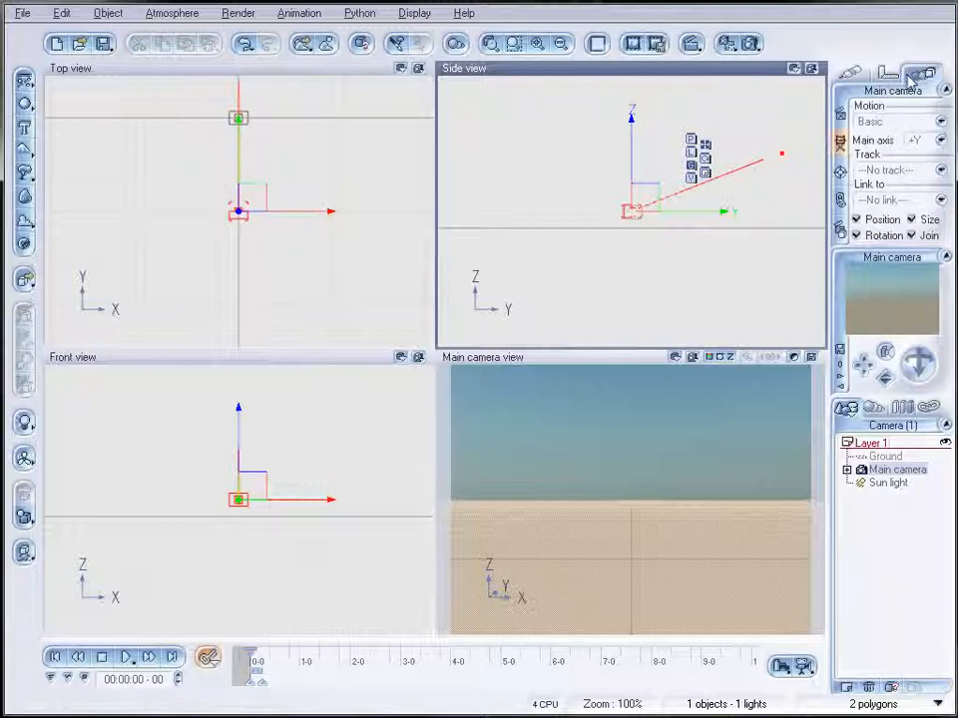
click(843, 116)
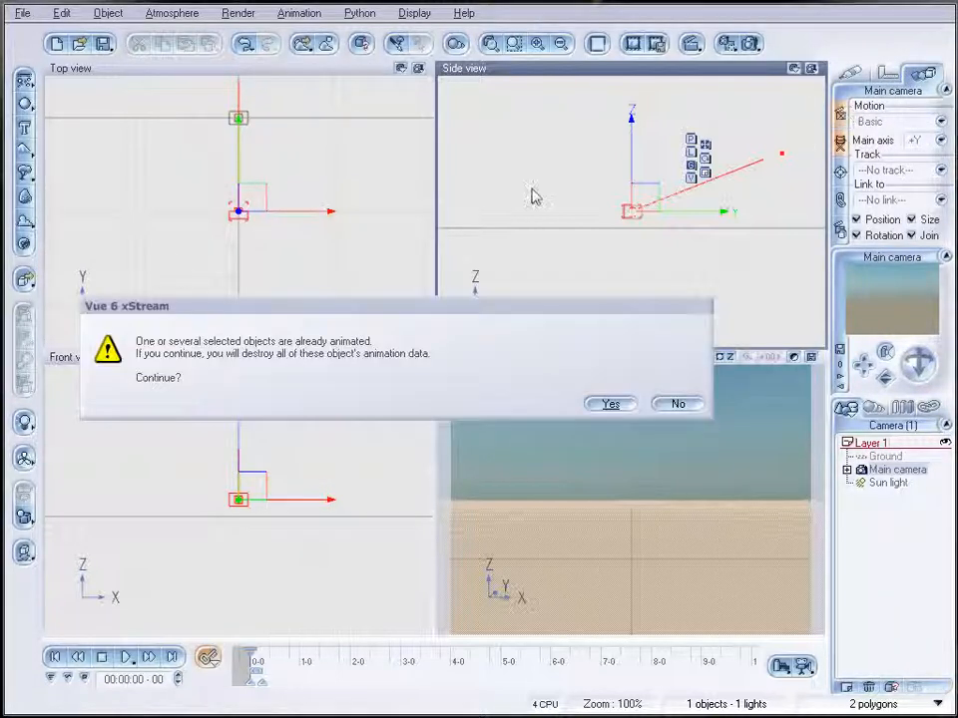
click(609, 404)
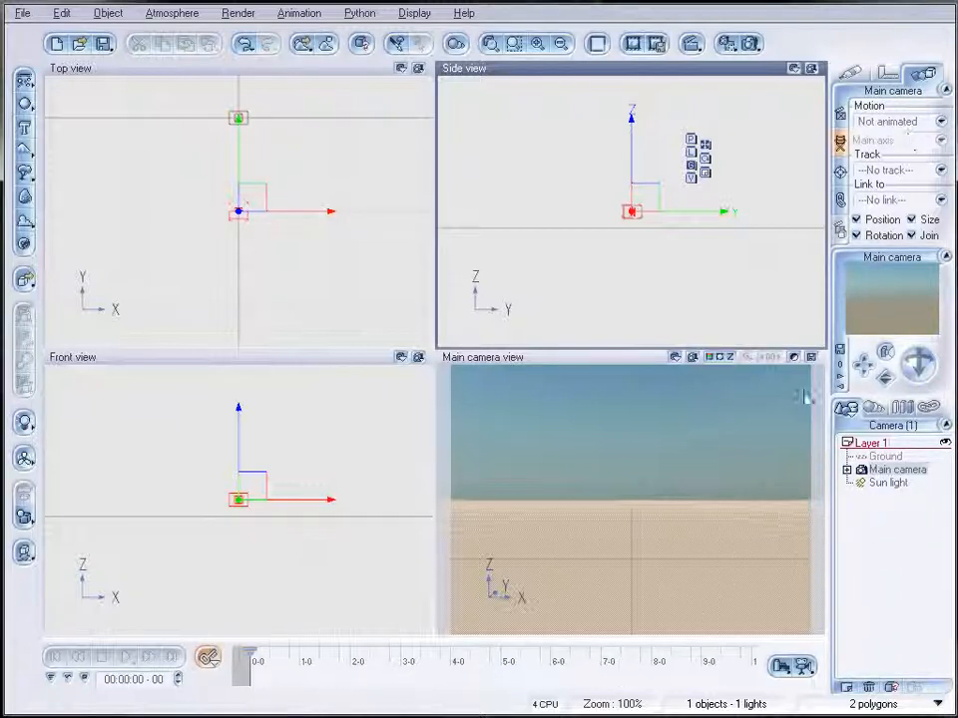
Import poser.pz3 from the poservue folder as an object with centering and automatic resizing.
click(22, 13)
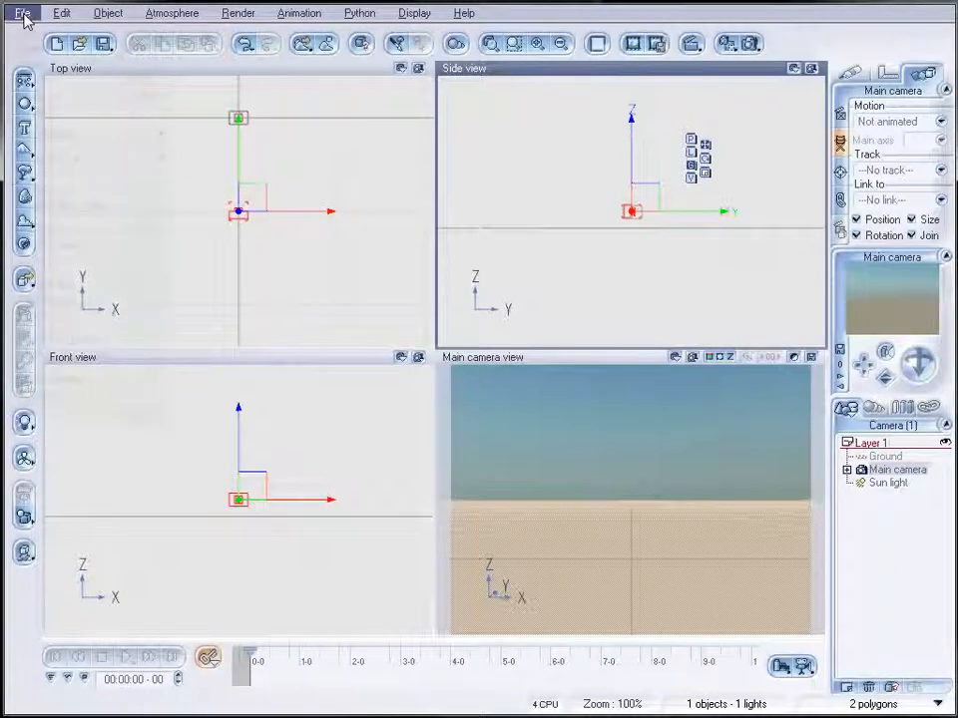
click(97, 246)
click(231, 147)
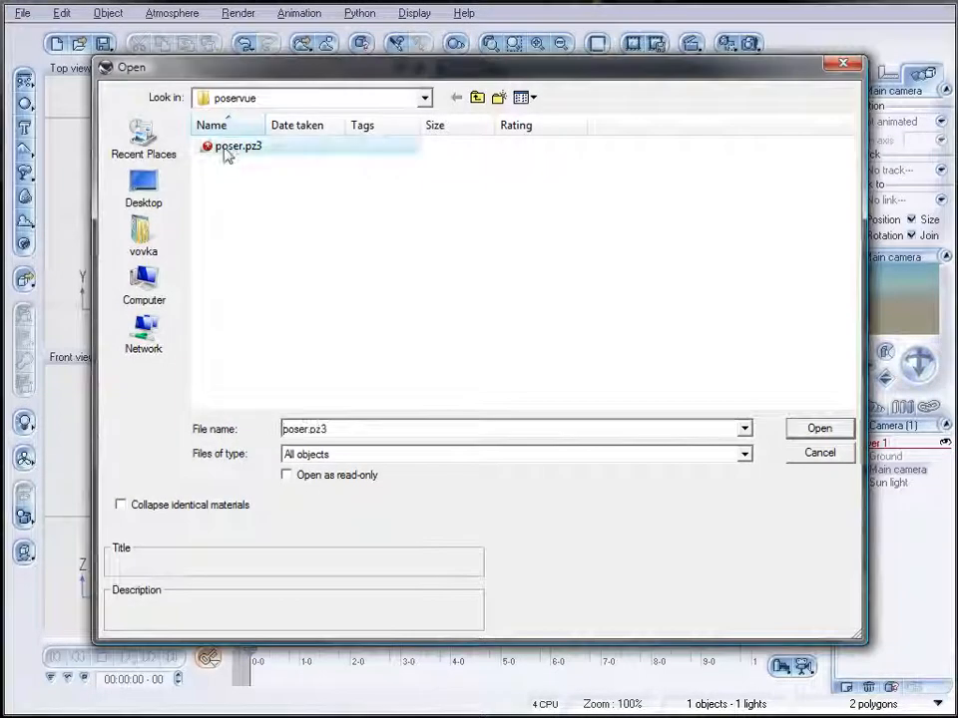
click(816, 431)
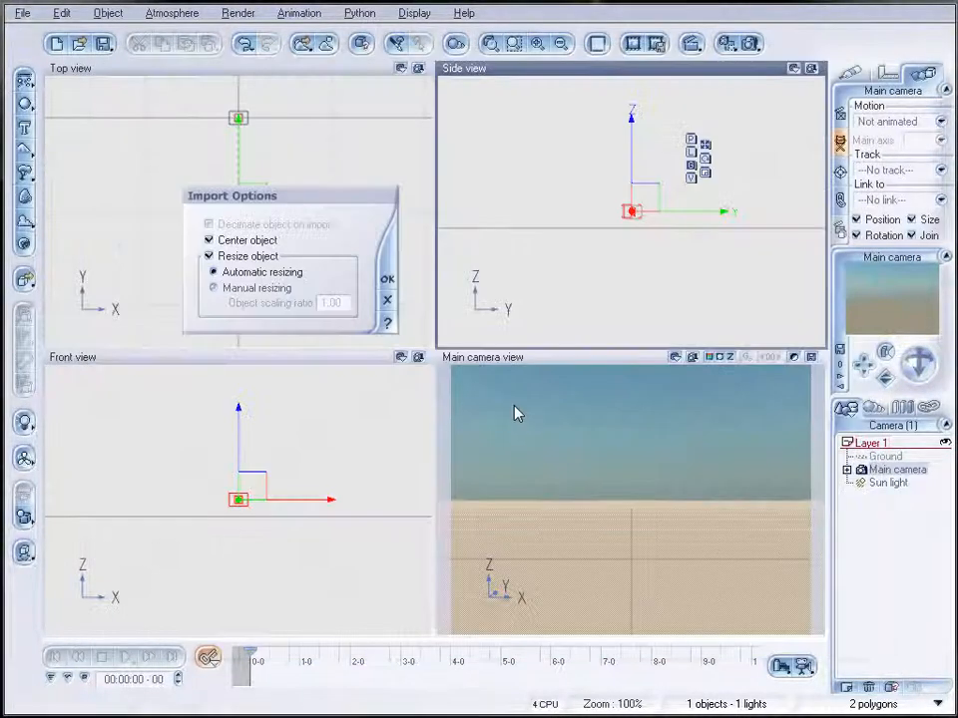
click(388, 280)
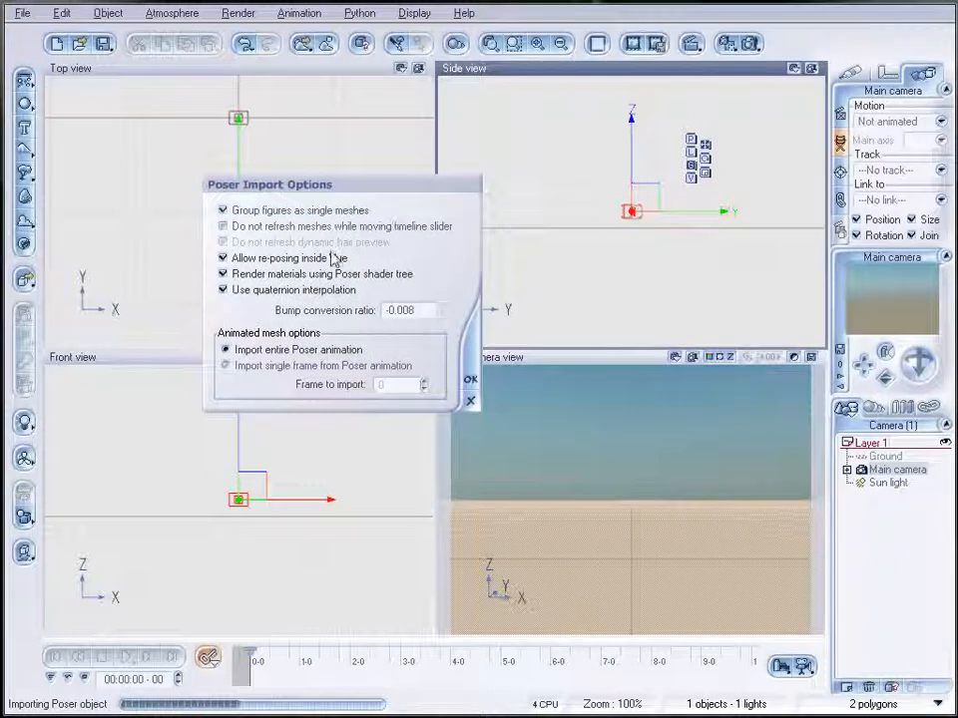
Import only frame 24 of the Poser animation, with re-posing inside Vue and Poser shader tree rendering disabled.
click(224, 259)
click(223, 274)
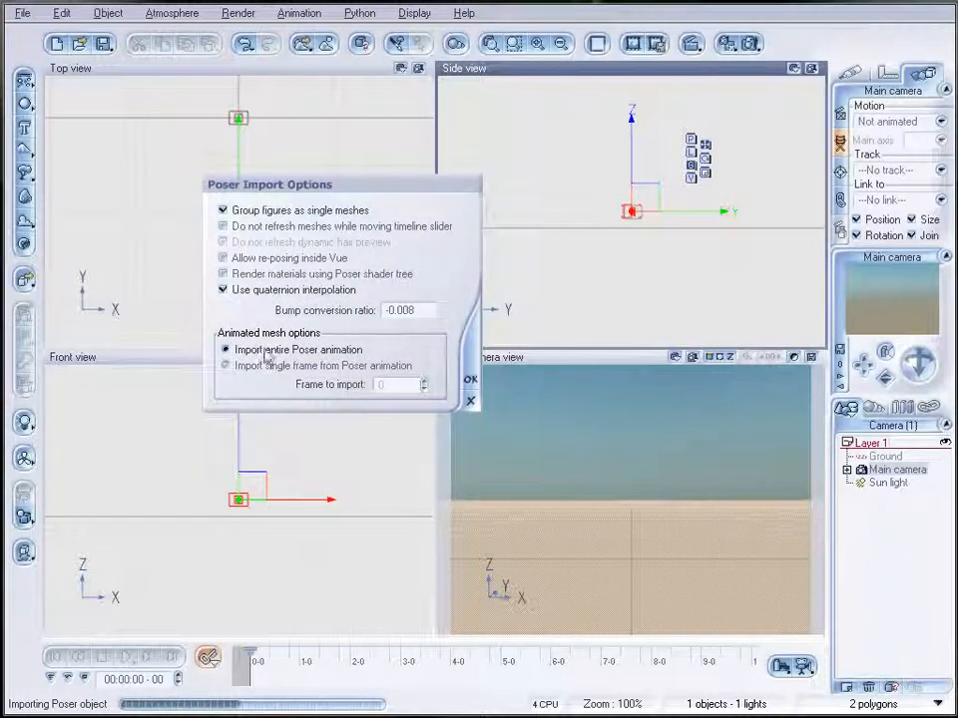
click(225, 367)
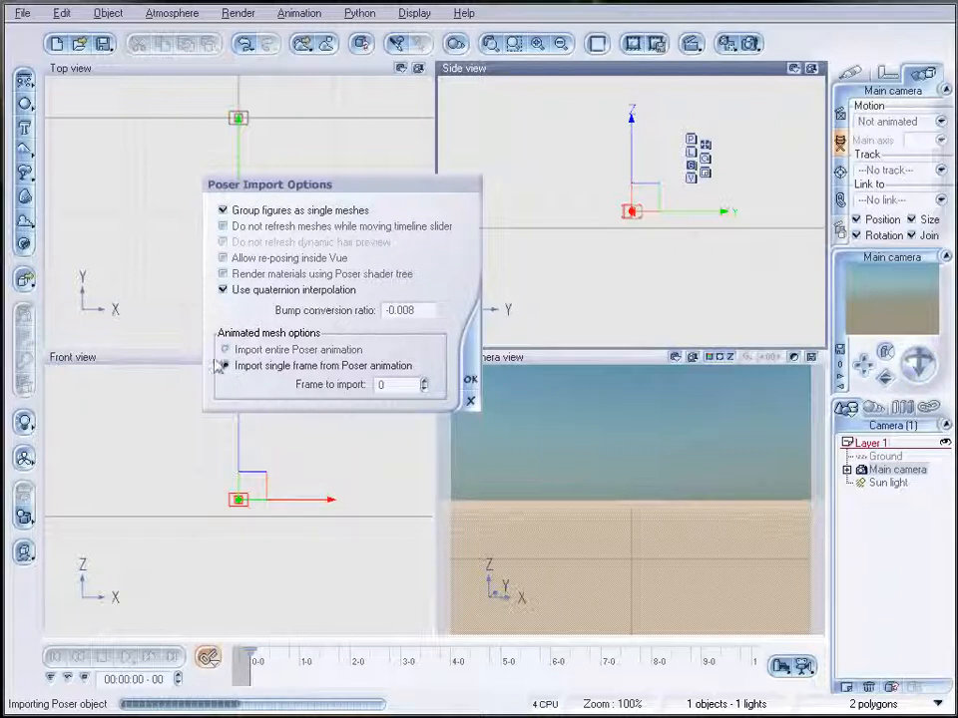
click(377, 386)
text(24)
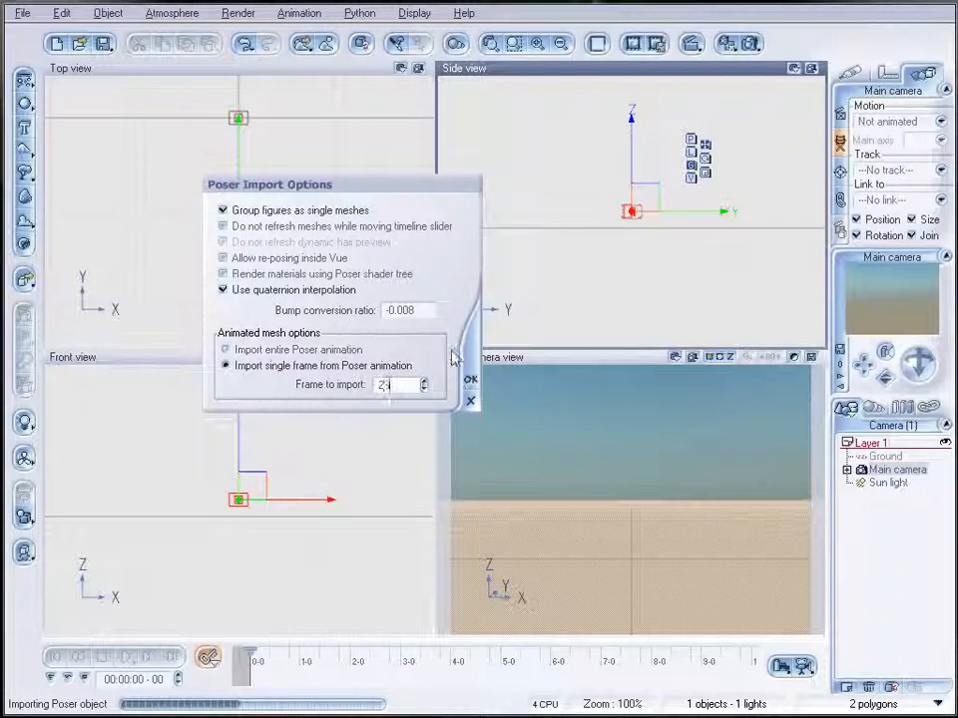
click(467, 380)
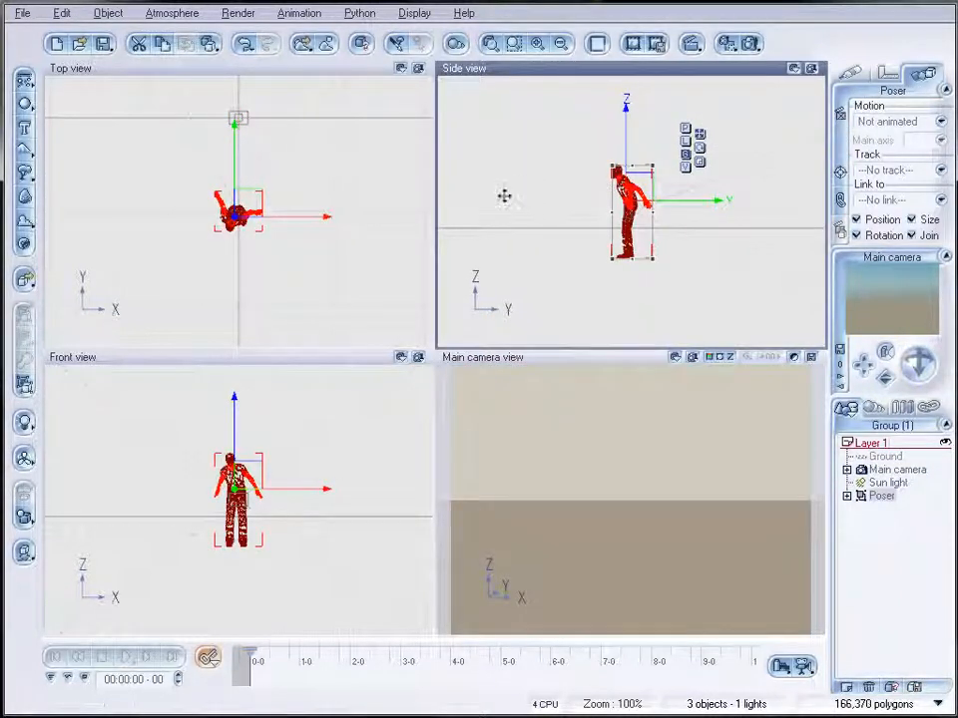
Move the static figure farther from the camera in the Side view so it fits the camera frame.
right_drag(668, 205, 560, 213)
drag(543, 199, 748, 169)
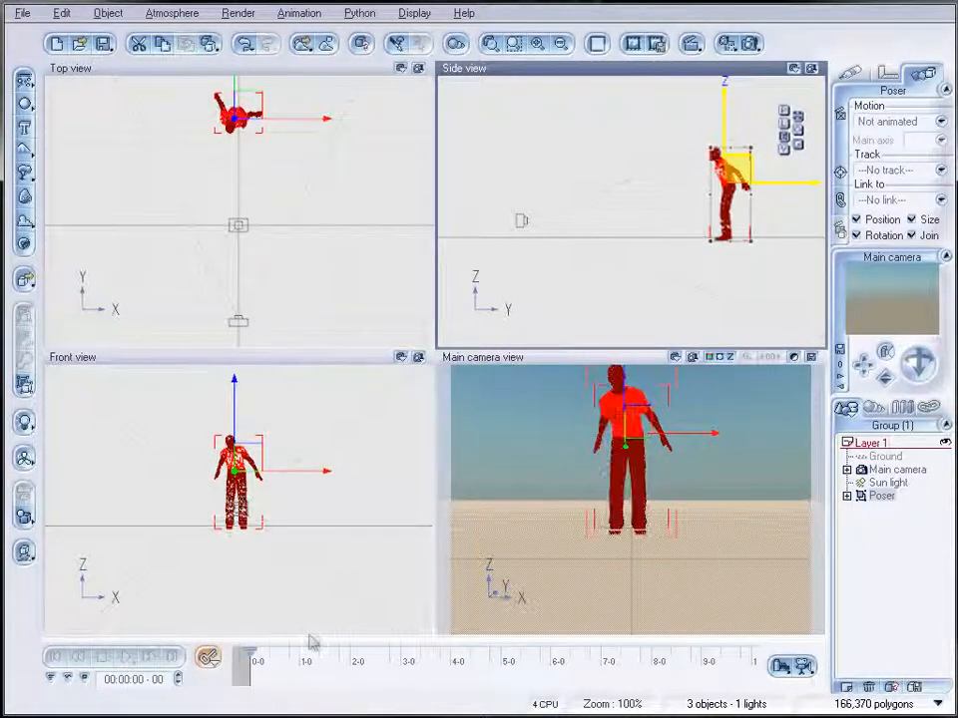
right_drag(696, 233, 585, 304)
drag(628, 249, 660, 243)
Browse the static figure's converted materials from the first to the sixth.
click(853, 74)
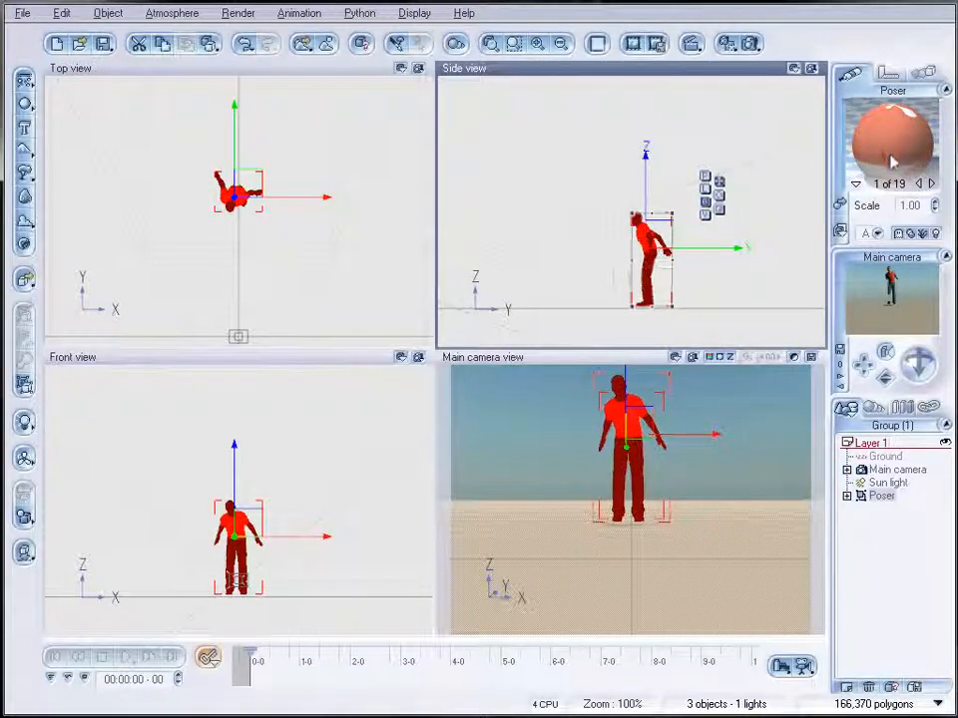
click(931, 184)
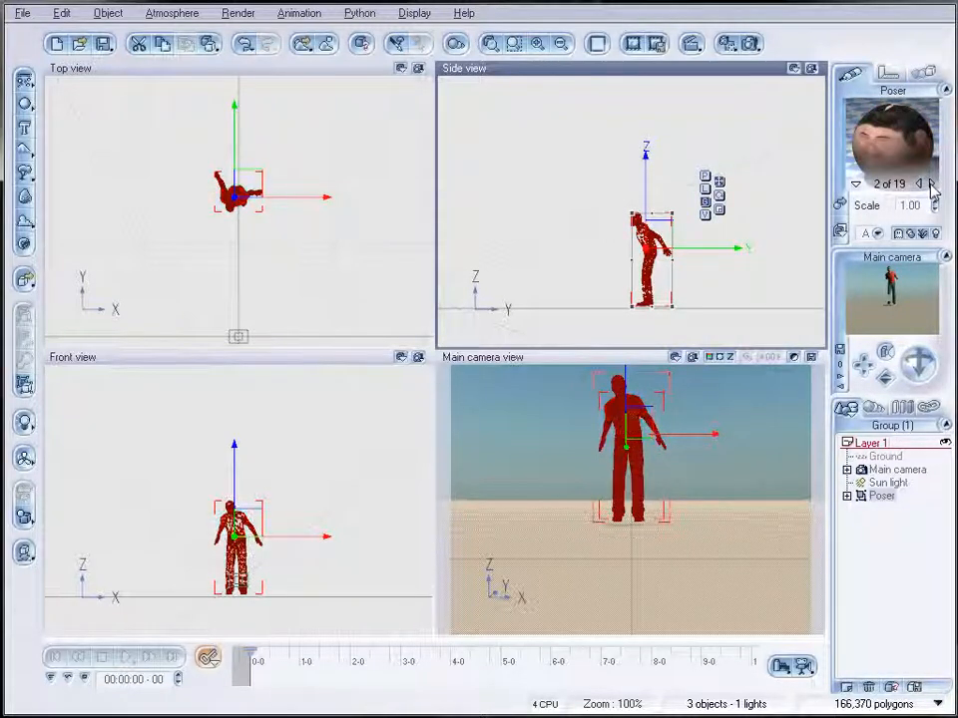
click(931, 183)
click(930, 183)
click(930, 183)
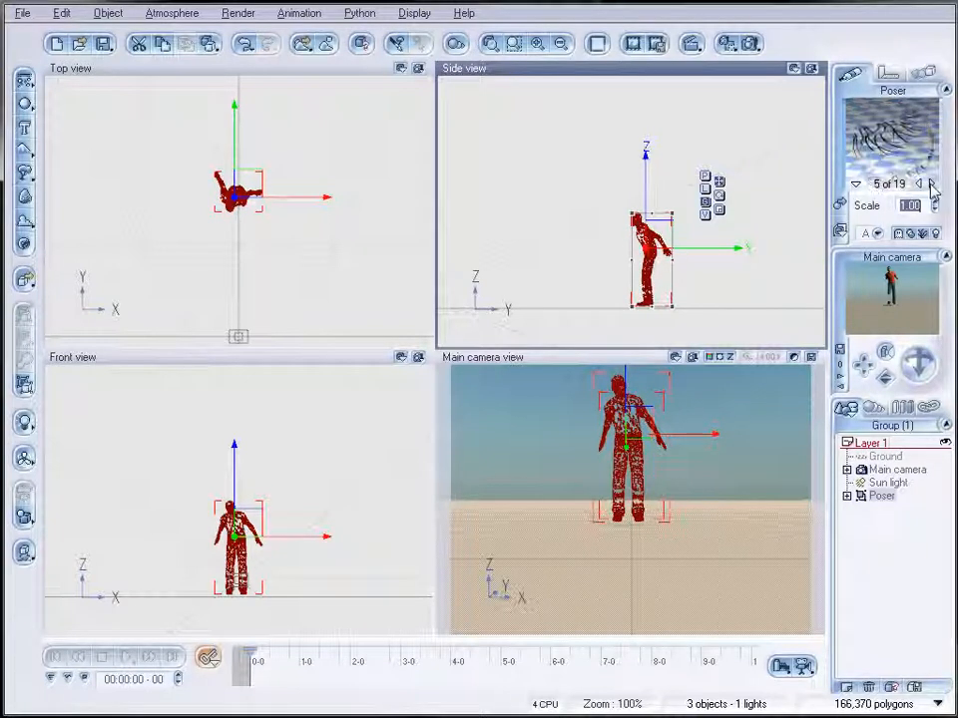
click(930, 184)
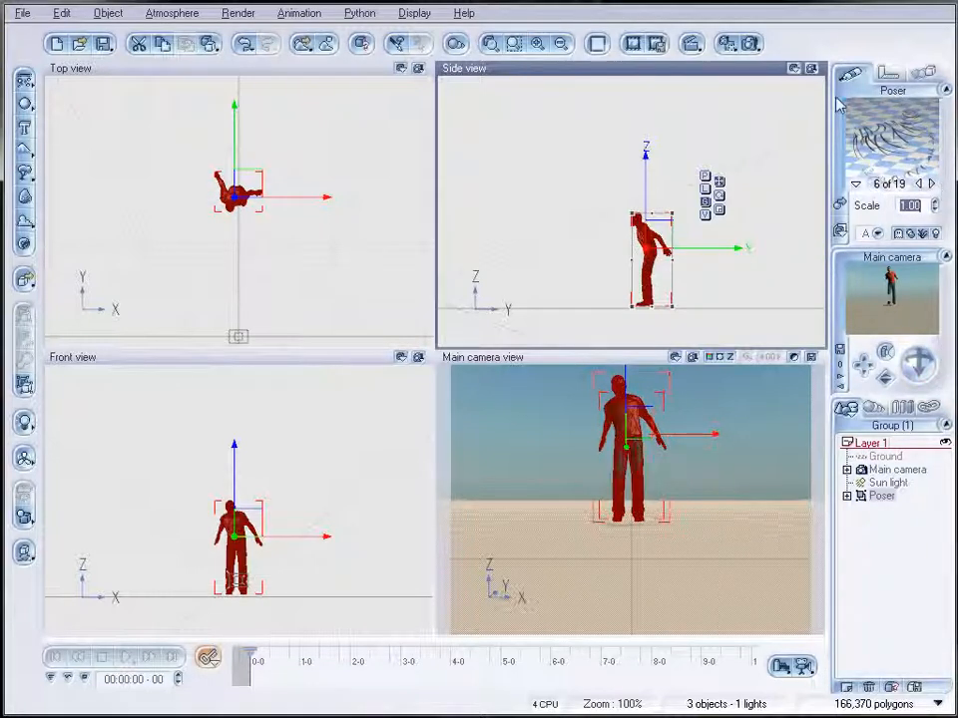
Raise the main camera to the figure's upper-body height and move it closer to the figure in the Side view.
double_click(894, 469)
right_drag(610, 233, 498, 267)
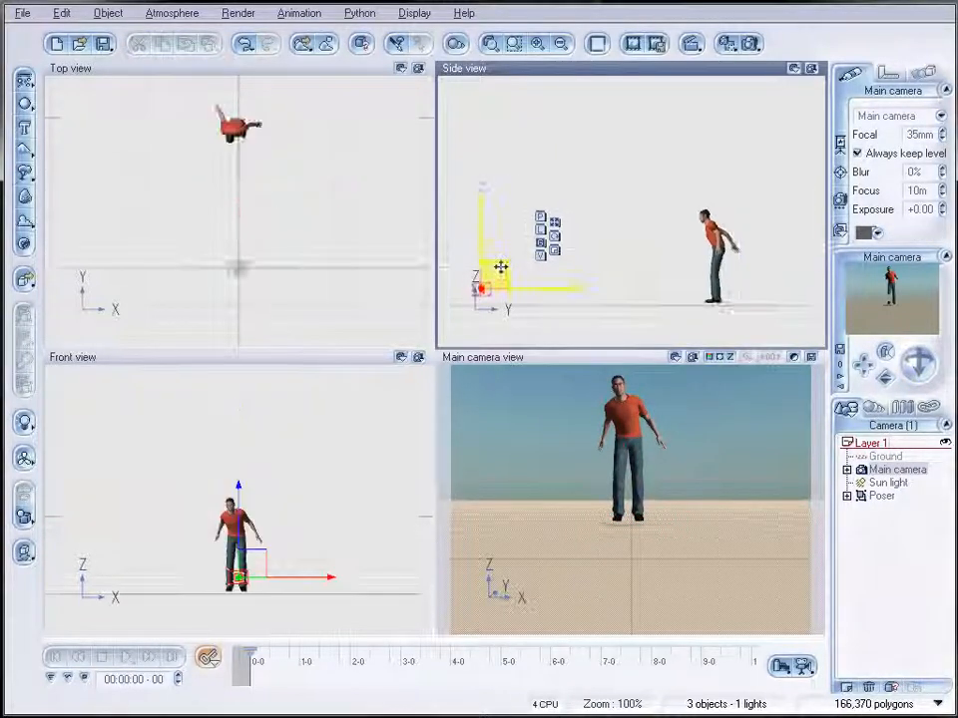
drag(497, 267, 653, 217)
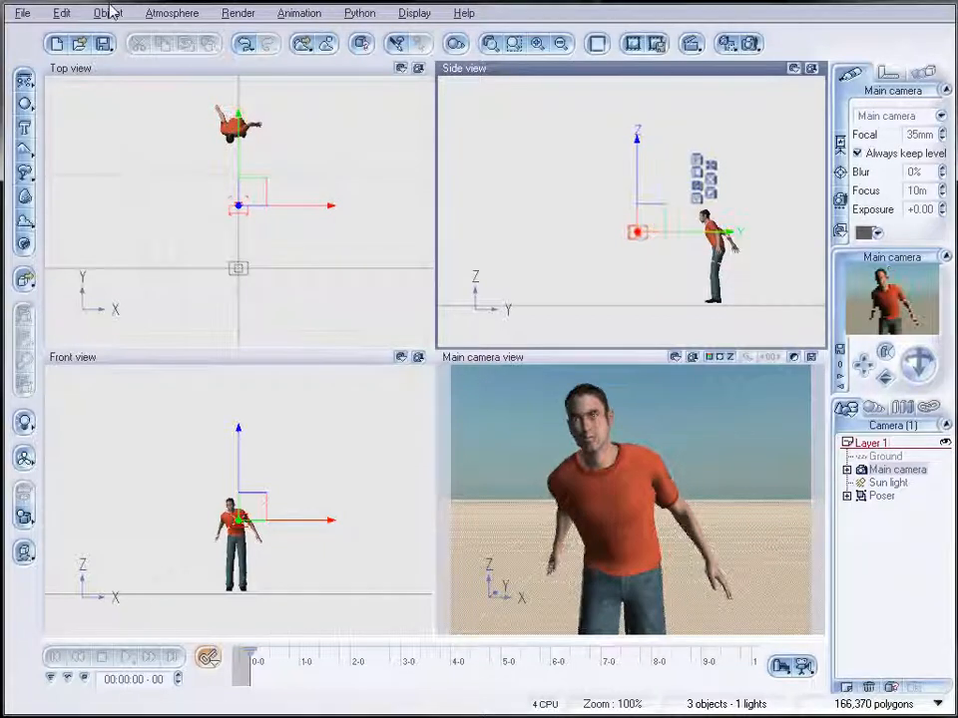
Load the GP modeling atmosphere from the City collection into the scene.
click(171, 13)
click(185, 32)
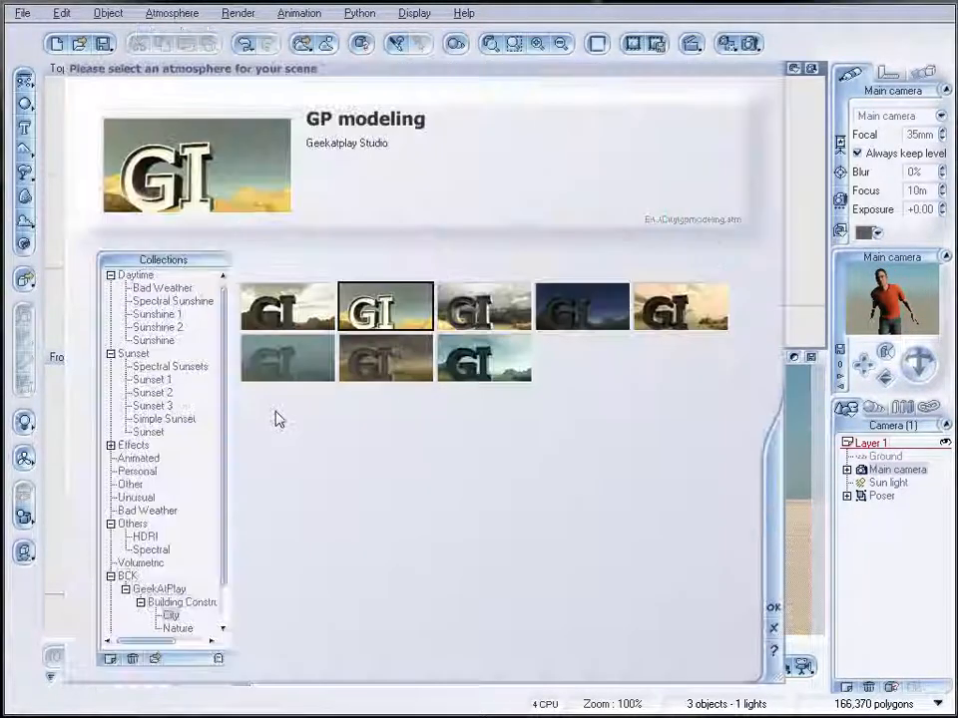
click(774, 611)
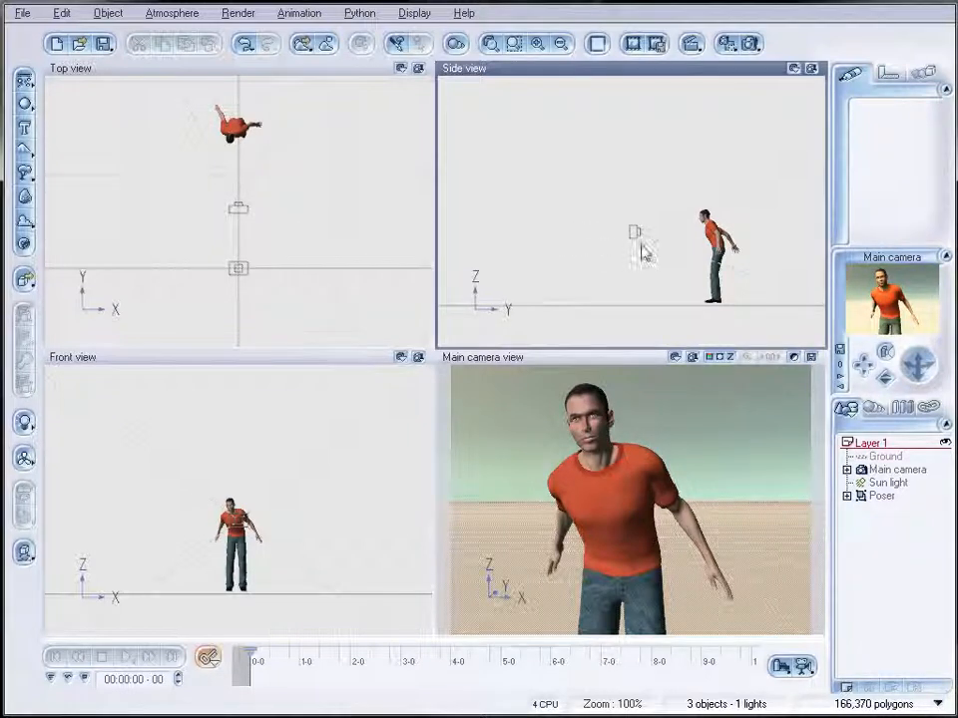
Move the main camera slightly closer to the figure and fine-tune its height so the whole head is in frame.
right_drag(301, 243, 357, 281)
drag(301, 256, 305, 220)
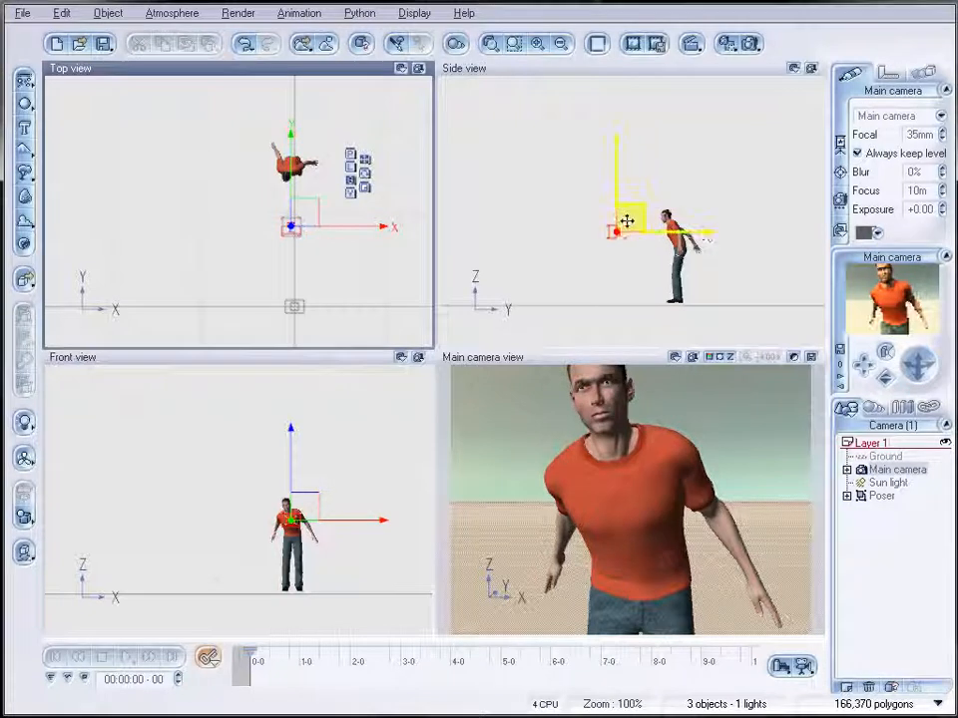
mouse_move(624, 220)
mouse_down()
mouse_move(617, 208)
mouse_move(623, 217)
mouse_up()
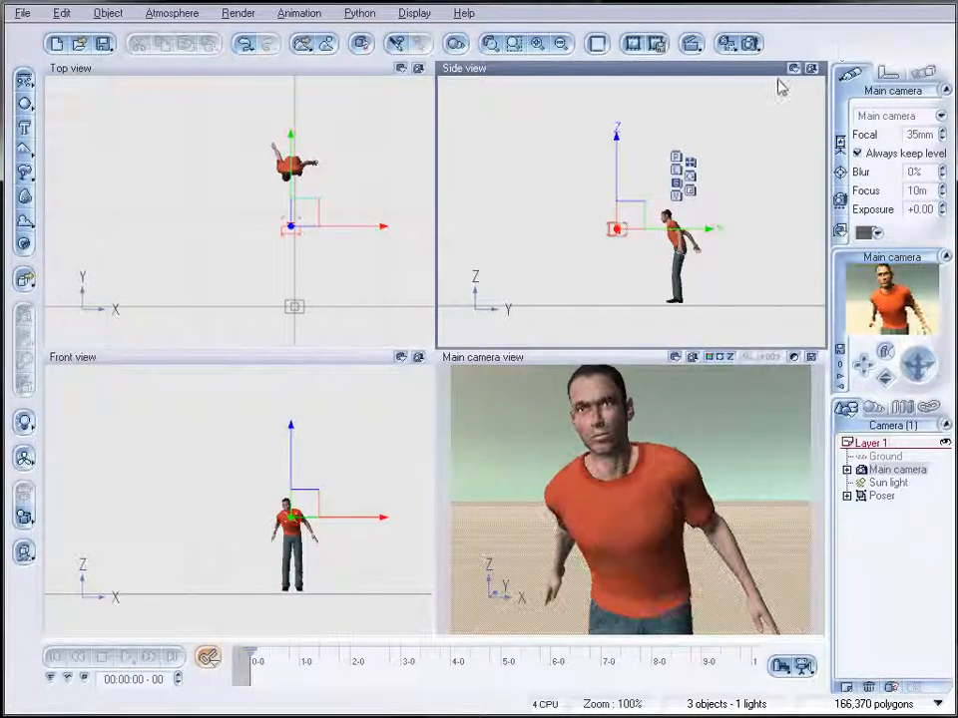
Render the scene to screen with the Ultra quality preset, inspect the picture, and close the render display.
click(744, 43)
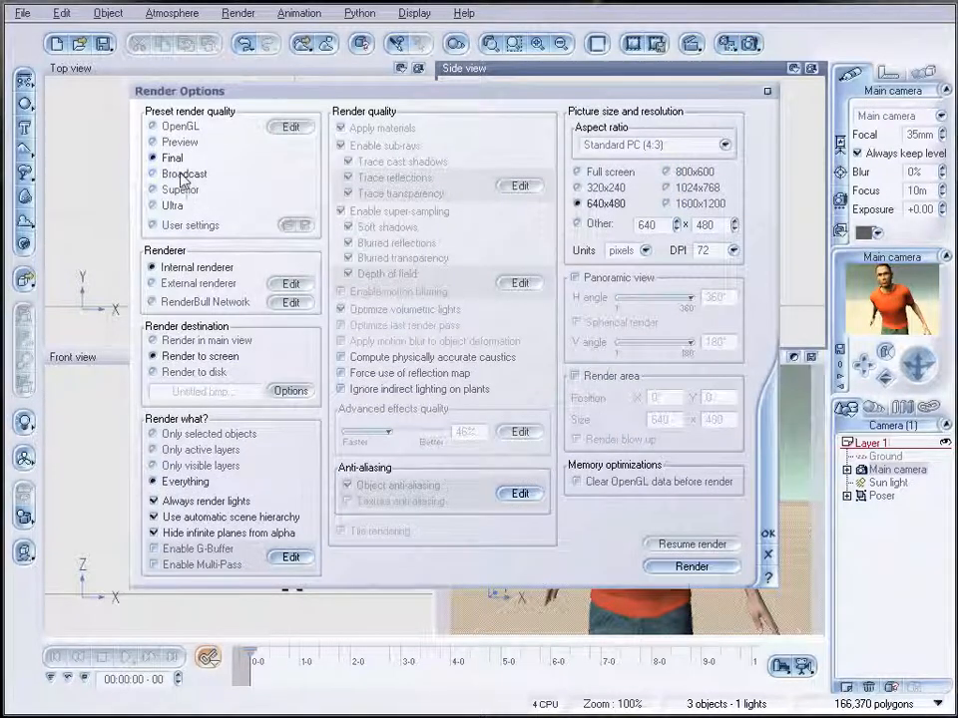
click(170, 205)
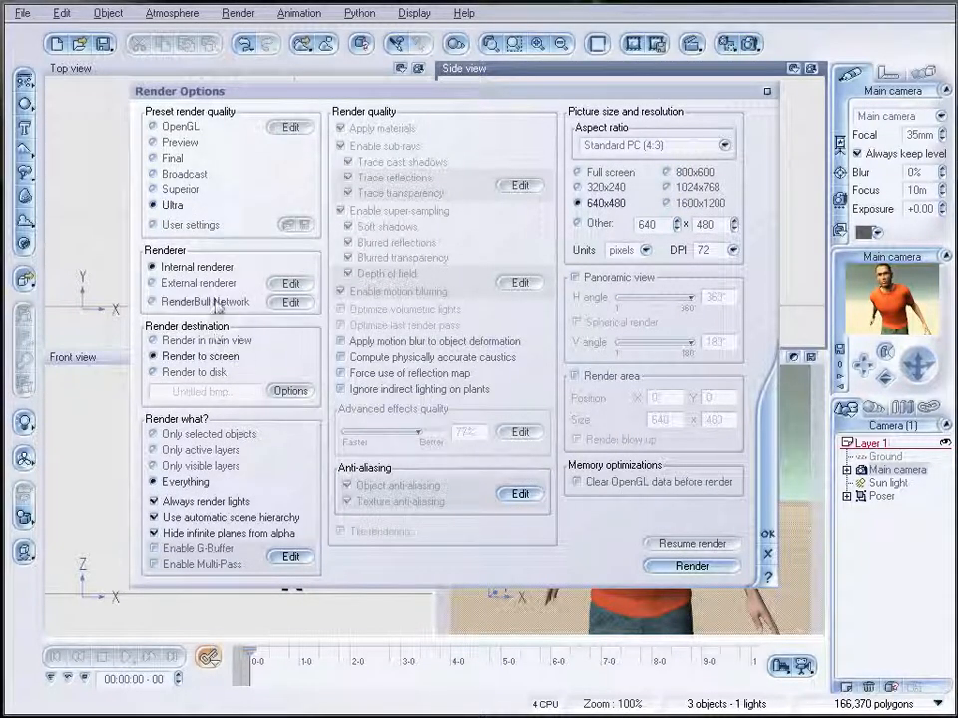
click(678, 565)
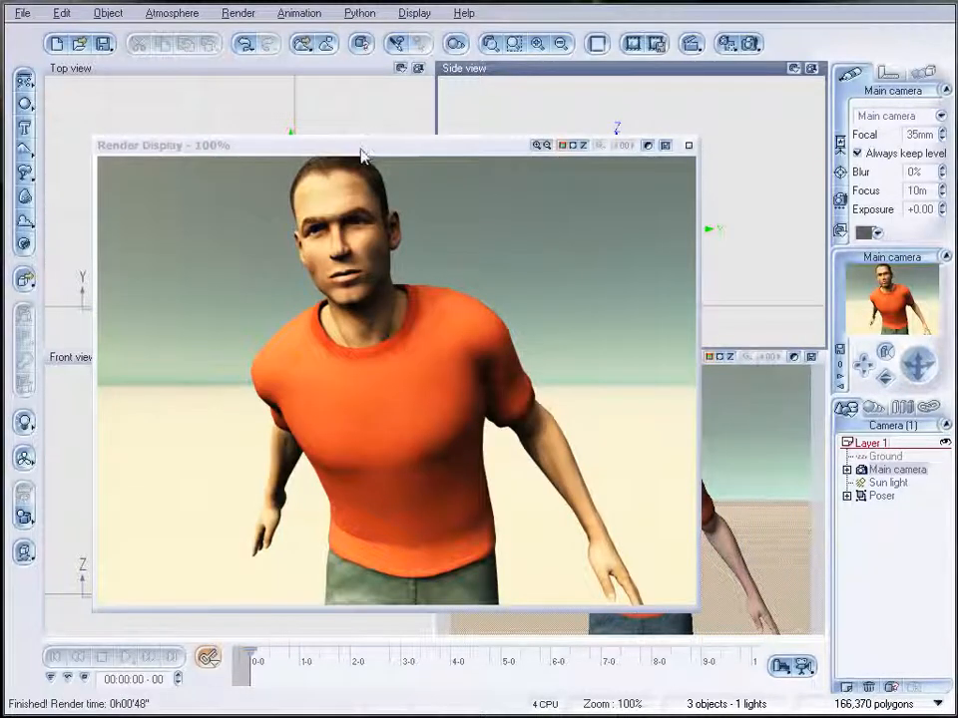
drag(362, 155, 404, 145)
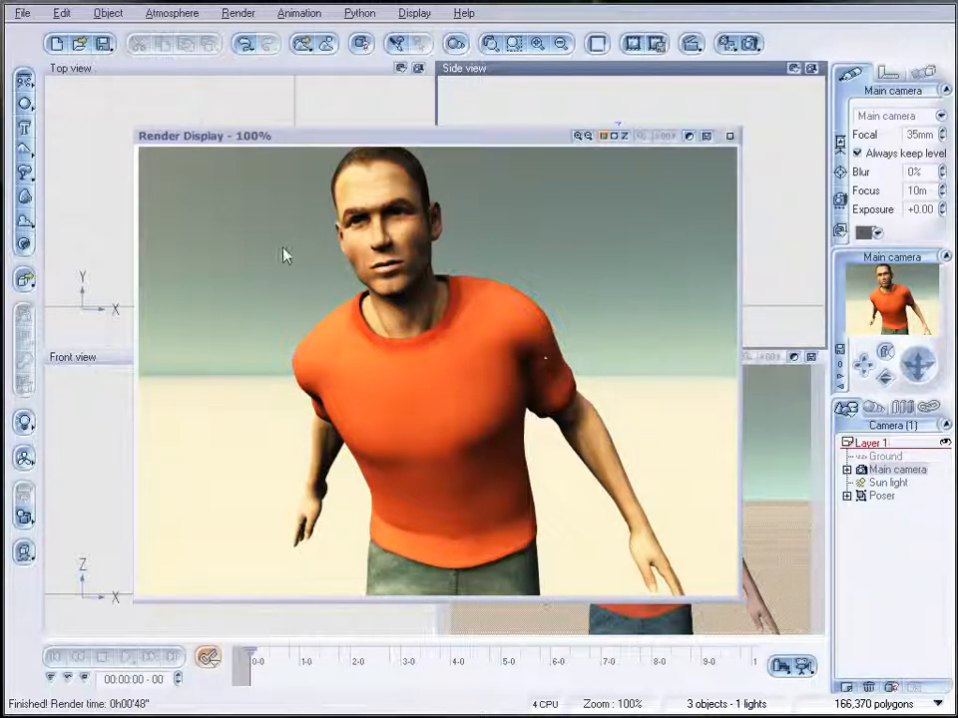
click(729, 135)
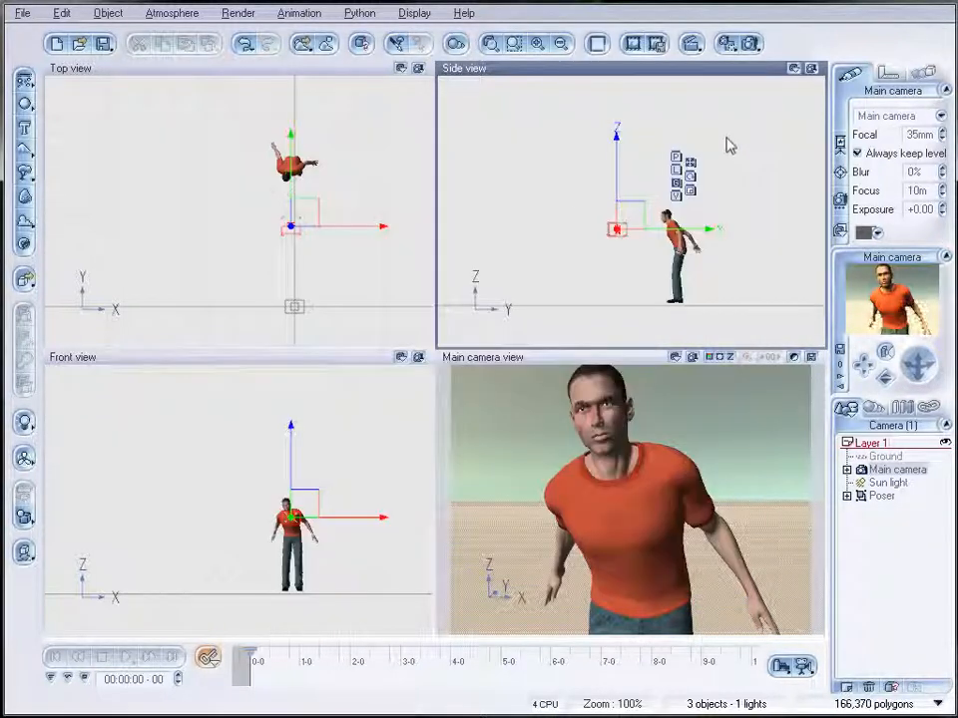
Review the program's general preferences and display options, including the available length units.
click(21, 15)
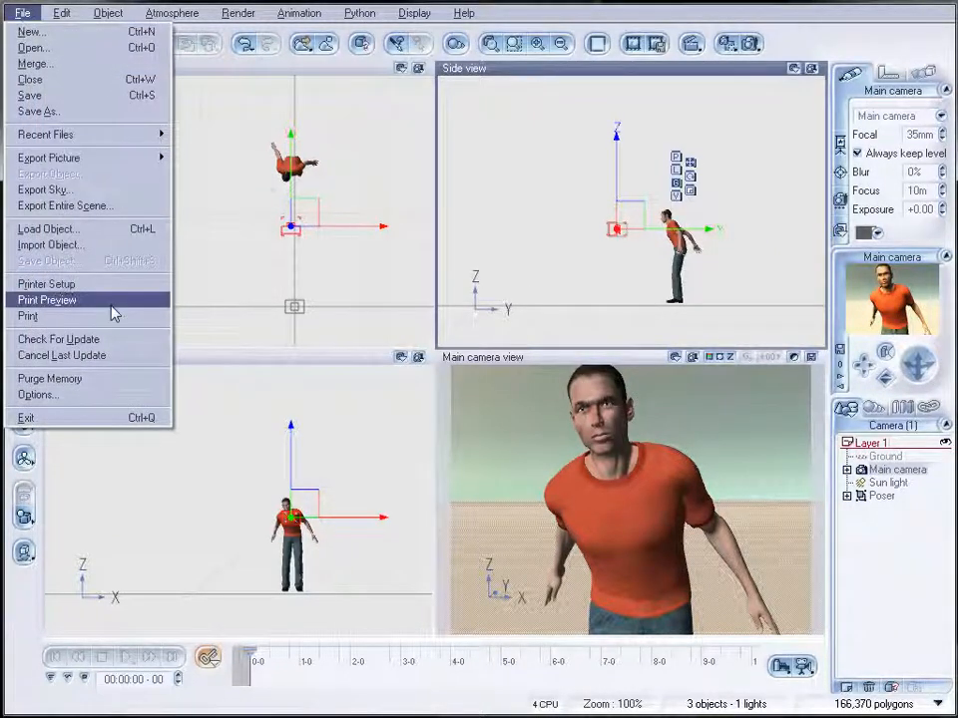
click(122, 399)
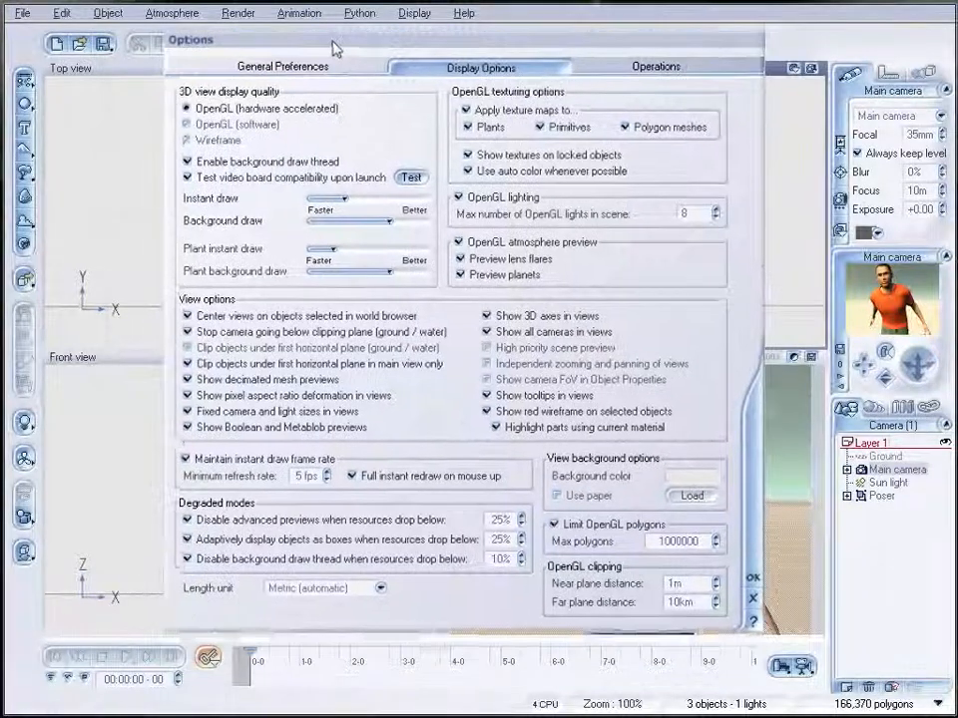
drag(334, 49, 318, 43)
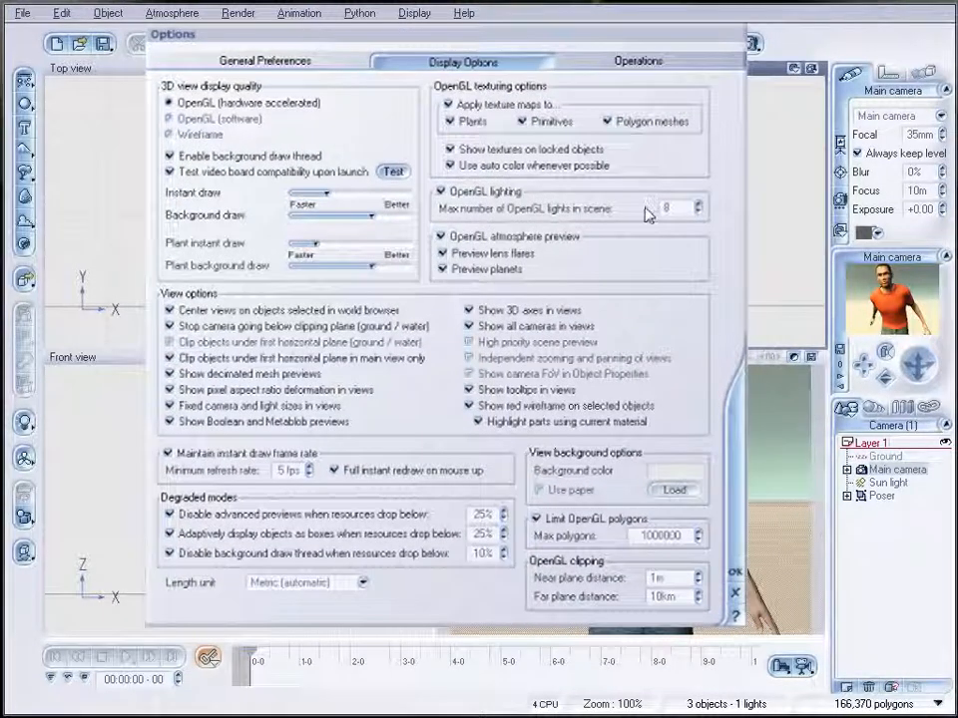
click(318, 63)
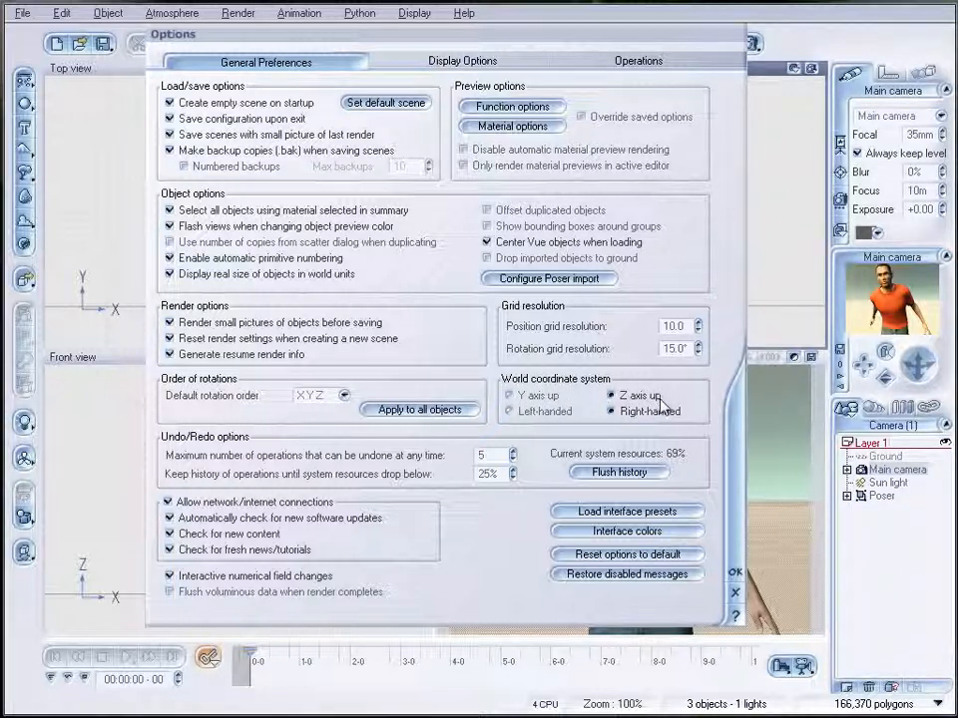
click(399, 61)
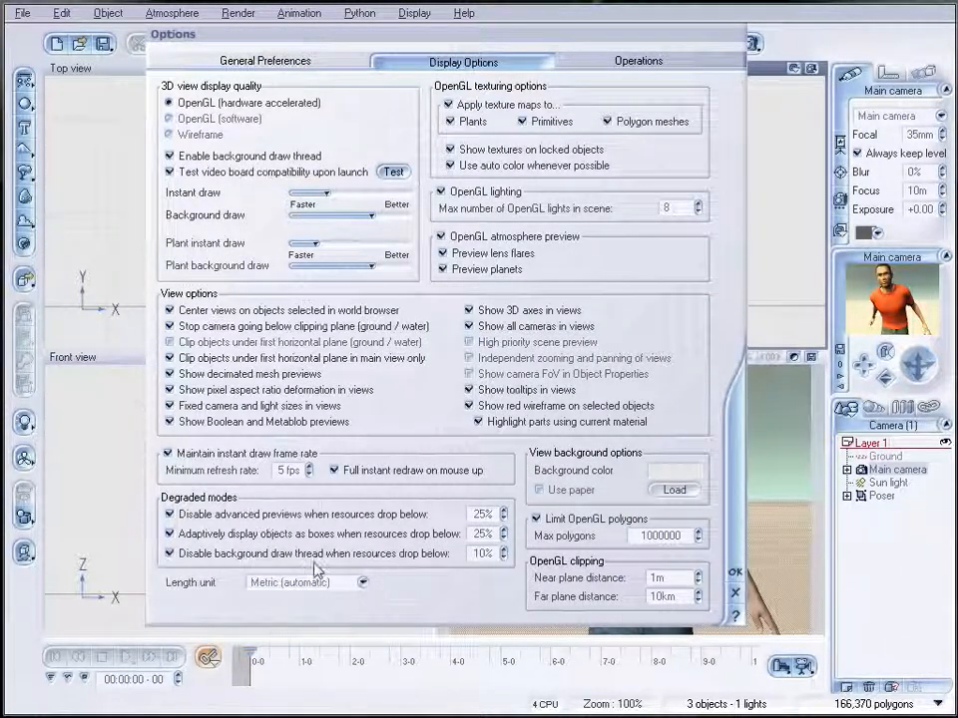
click(363, 581)
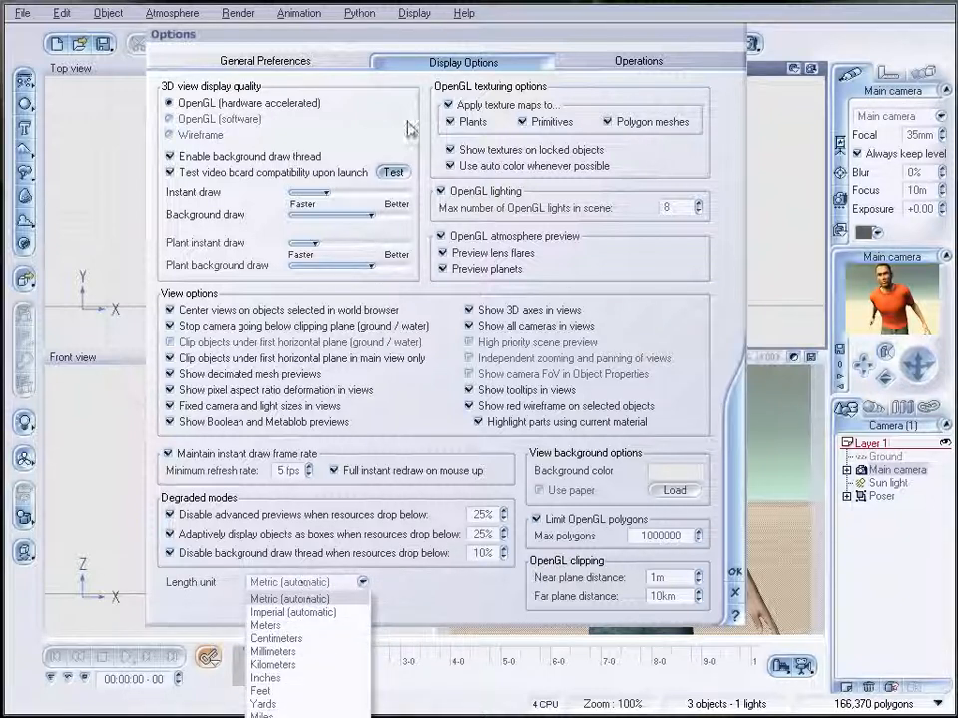
click(305, 27)
drag(299, 31, 397, 6)
click(362, 550)
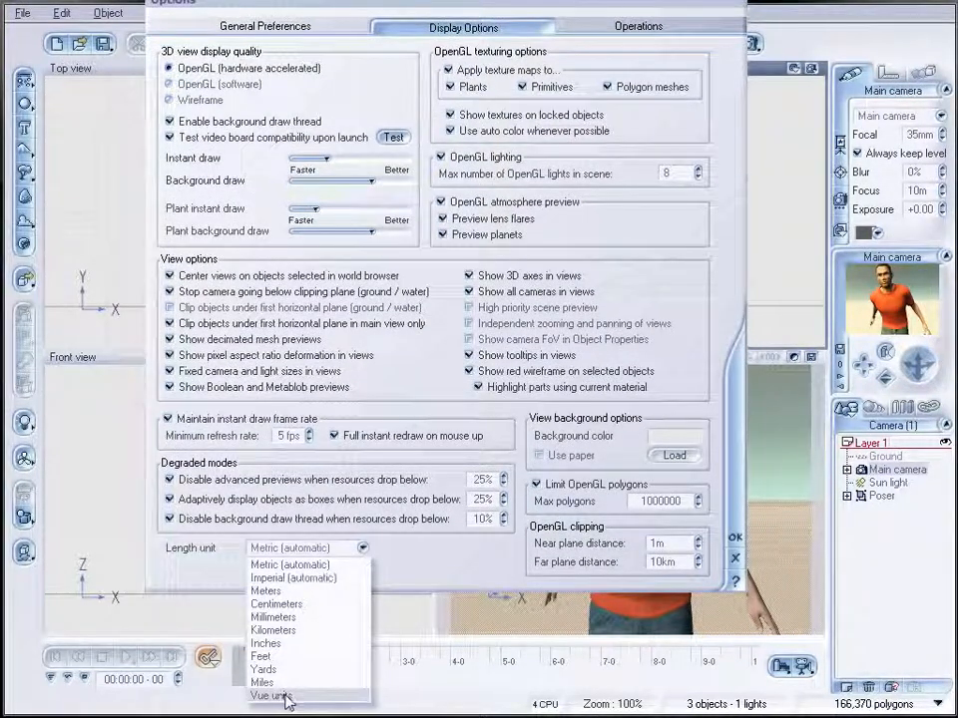
click(367, 22)
drag(362, 8, 349, 60)
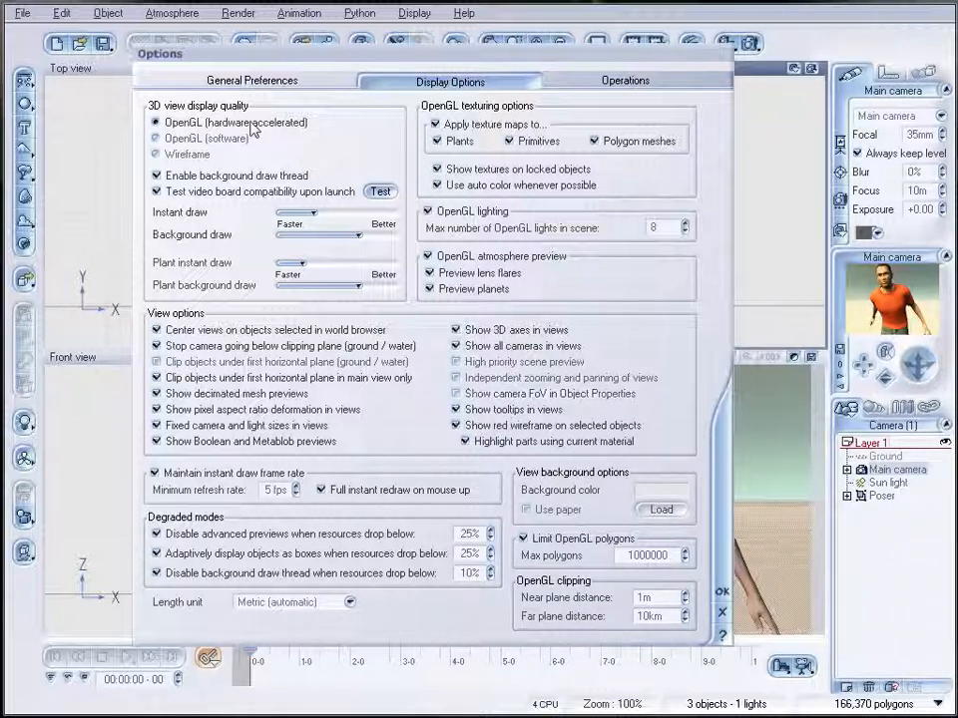
Set the view background color to a medium gray with RGB 140, 140, 140 and apply the options.
drag(630, 56, 547, 51)
click(586, 486)
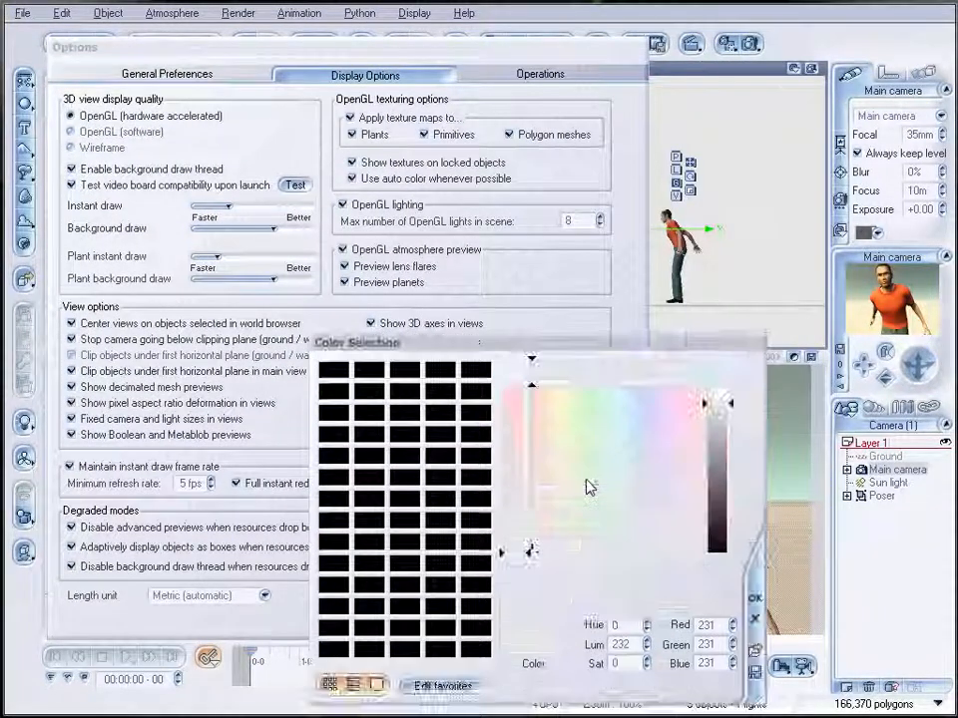
drag(705, 404, 705, 462)
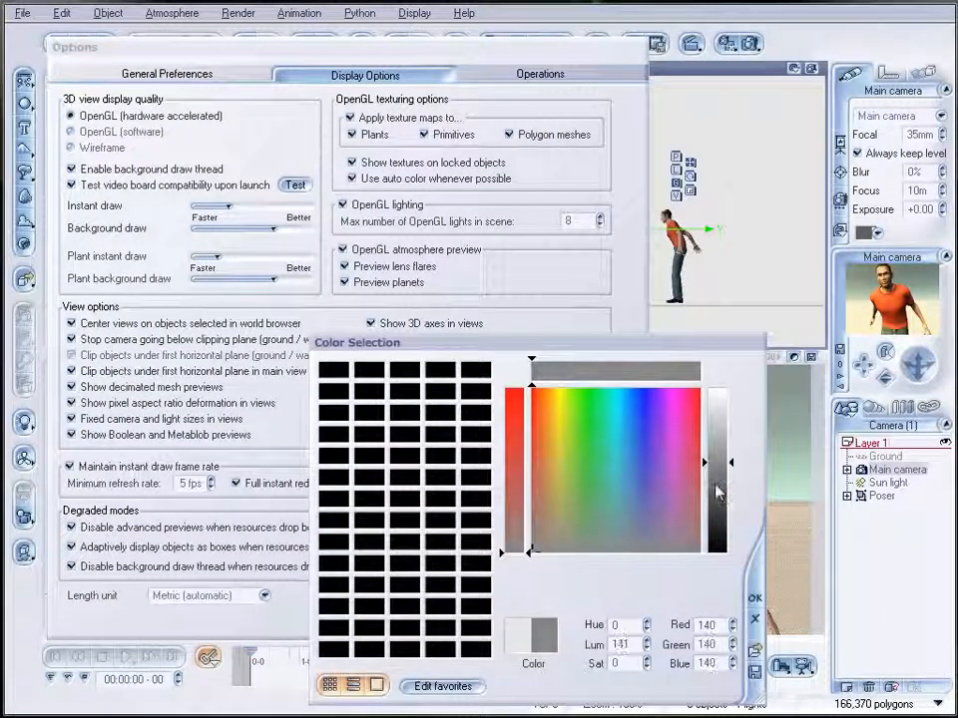
click(754, 593)
click(636, 587)
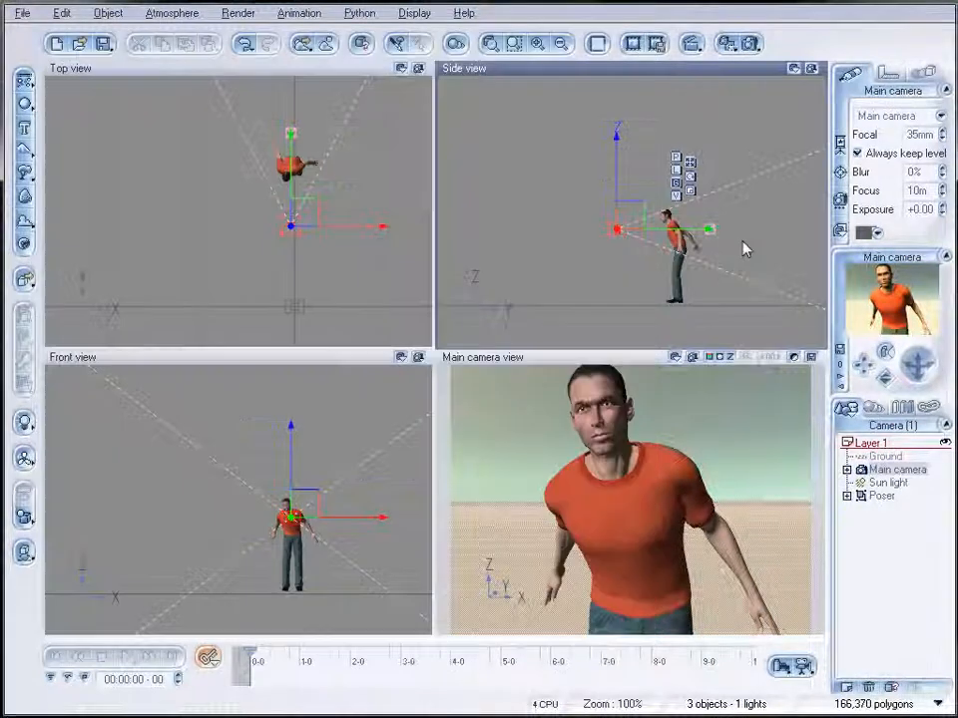
Return the view background color to a near-white light gray and apply the options.
click(21, 13)
click(88, 395)
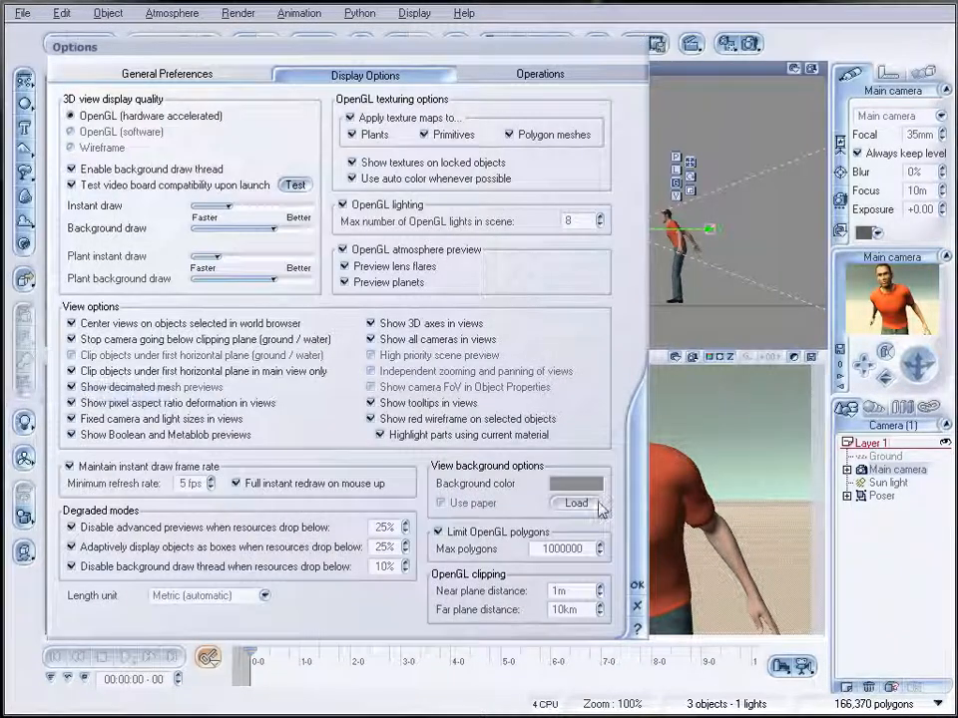
click(585, 491)
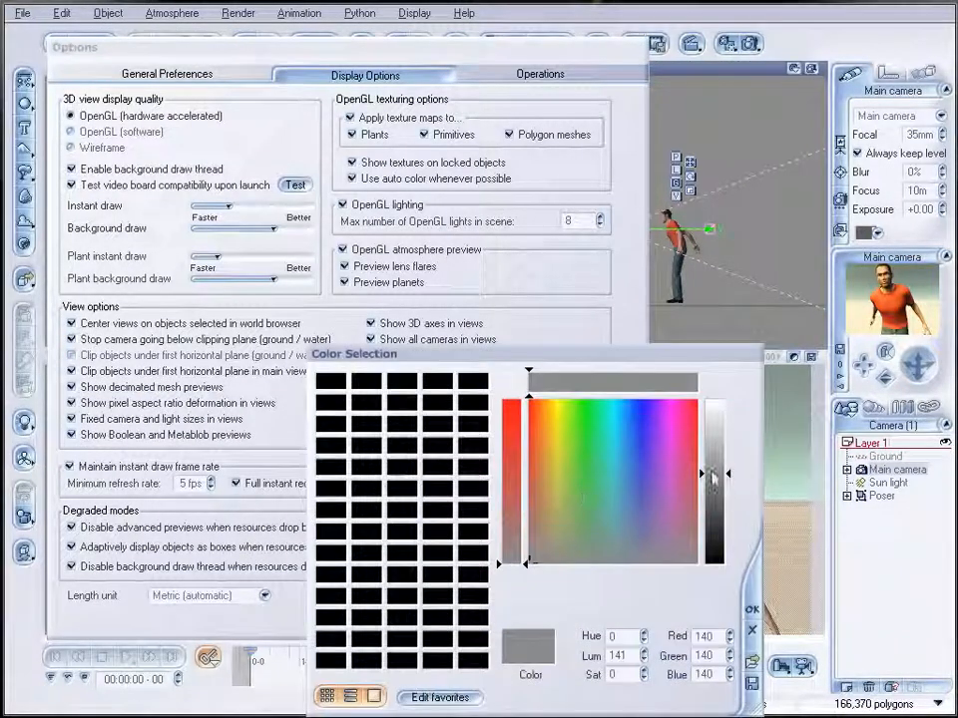
drag(714, 467, 715, 419)
click(753, 607)
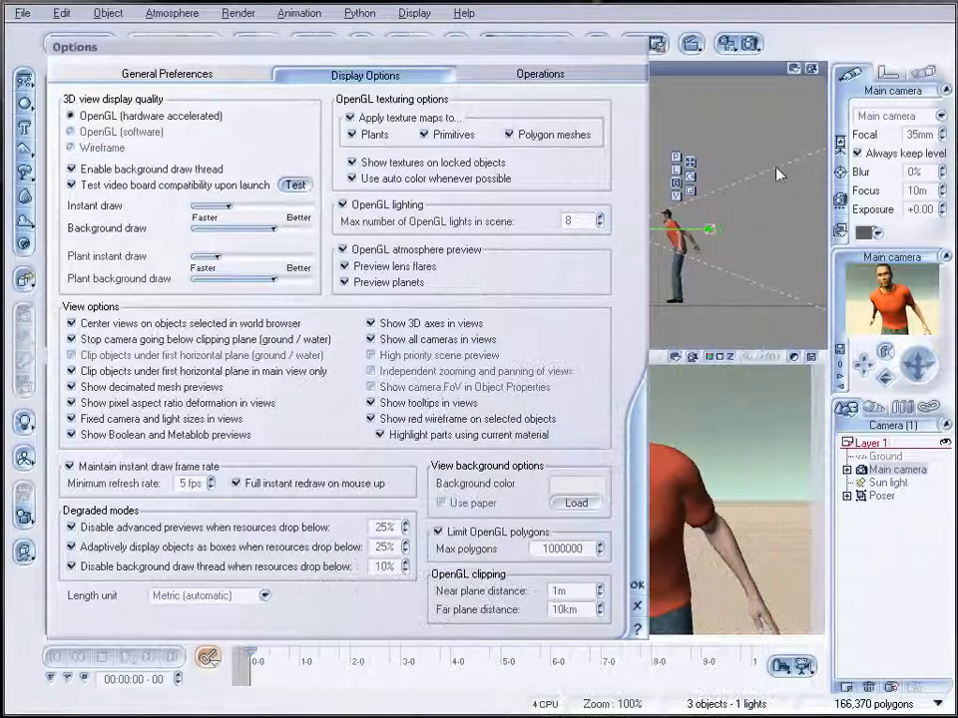
click(636, 581)
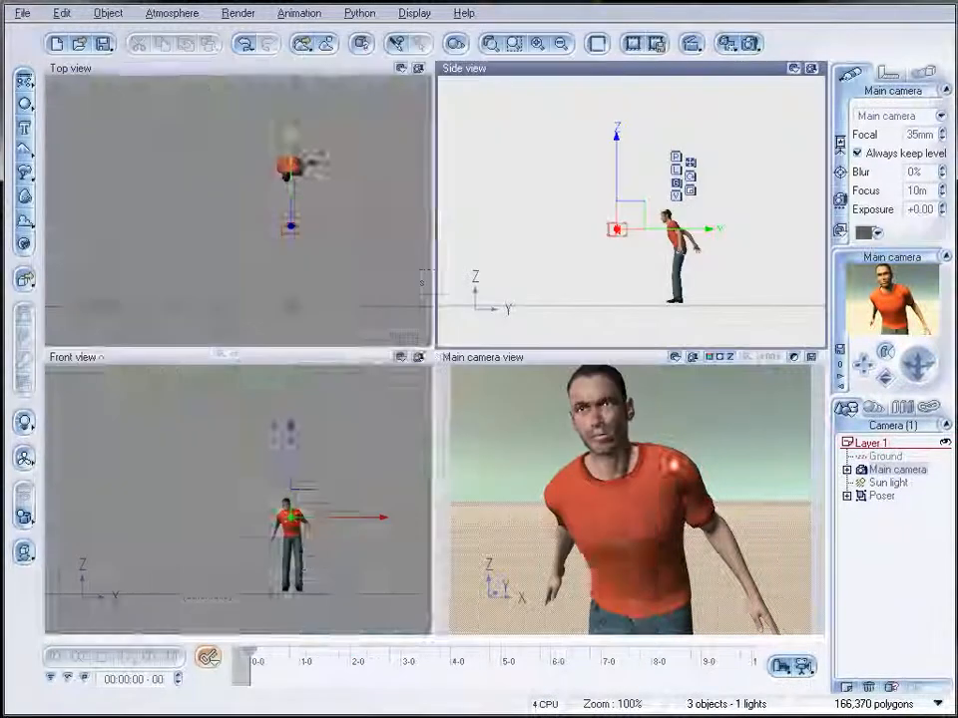